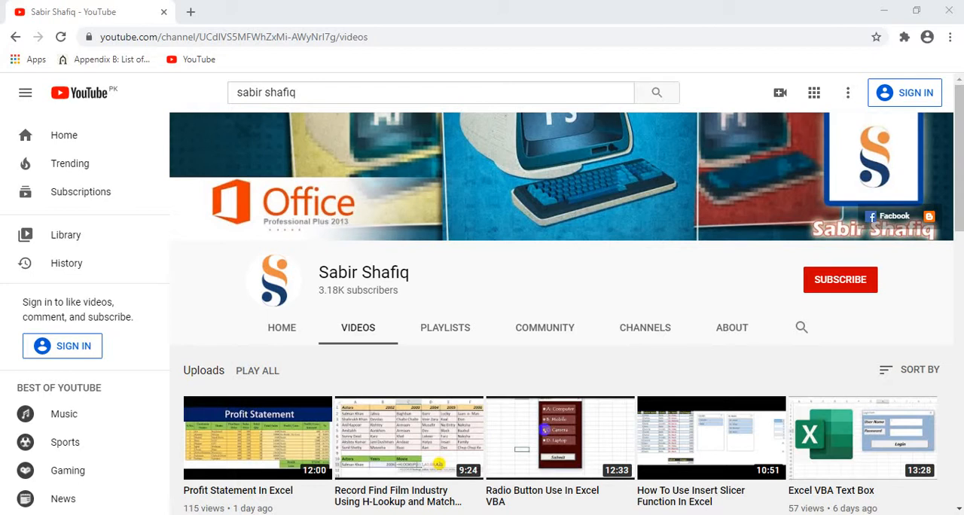
{"action": "left_click", "coordinate": [853, 286]}
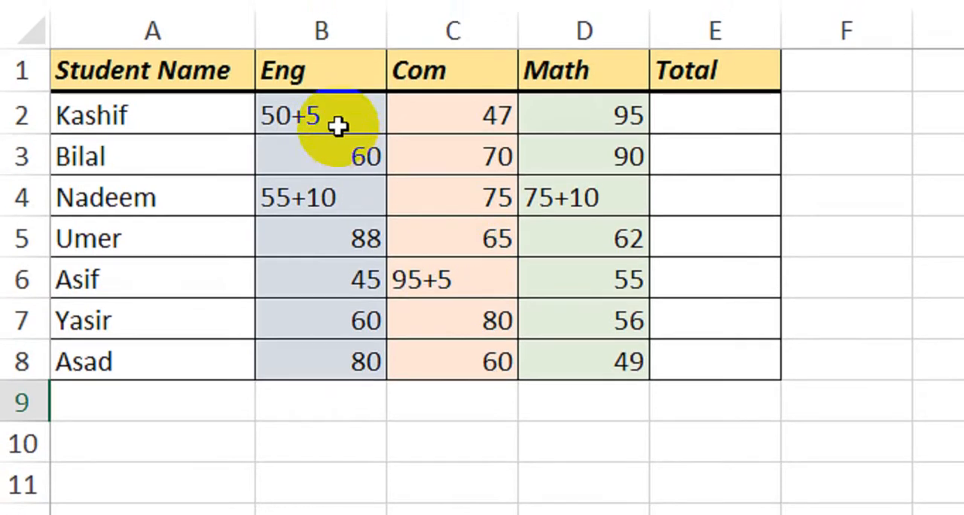
Examine the Eng, Com and Math mark columns and how row 2 relates to its empty Total cell.
{"action": "left_click", "coordinate": [344, 109]}
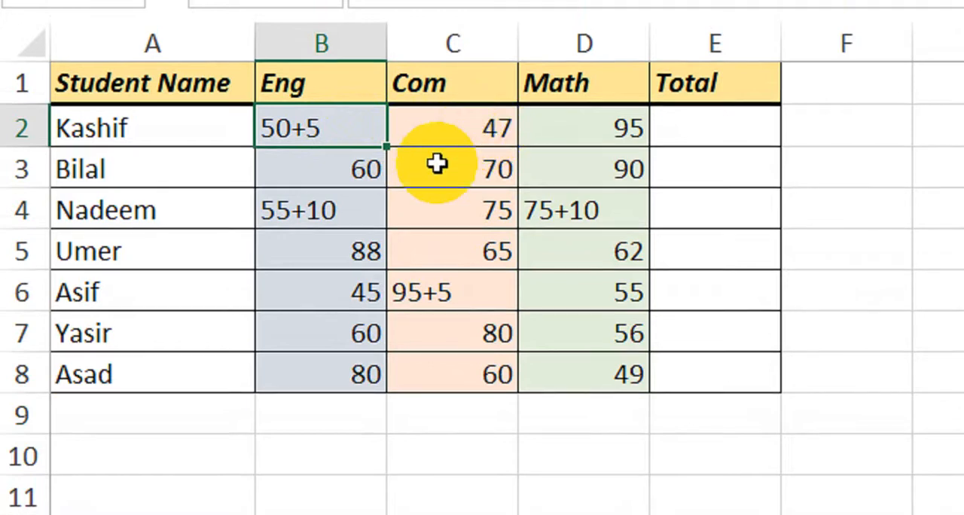
{"action": "left_click", "coordinate": [718, 134]}
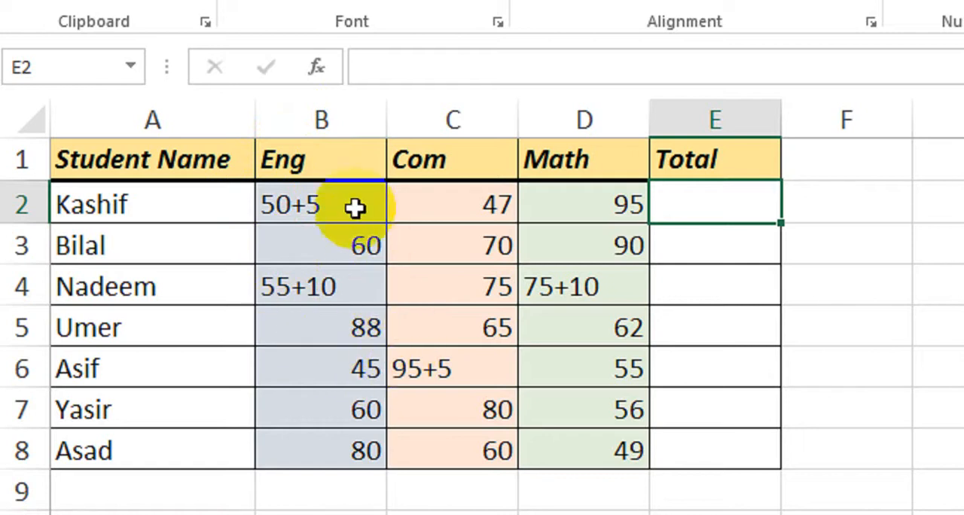
{"action": "left_click_drag", "start_coordinate": [338, 172], "coordinate": [338, 328]}
{"action": "left_click_drag", "start_coordinate": [445, 167], "coordinate": [467, 325]}
{"action": "left_click_drag", "start_coordinate": [564, 179], "coordinate": [581, 355]}
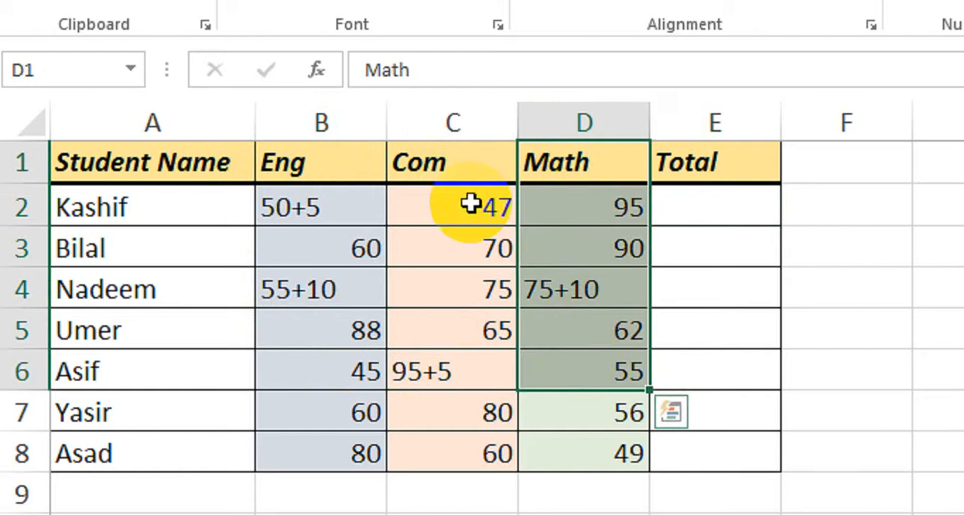
{"action": "left_click", "coordinate": [577, 211]}
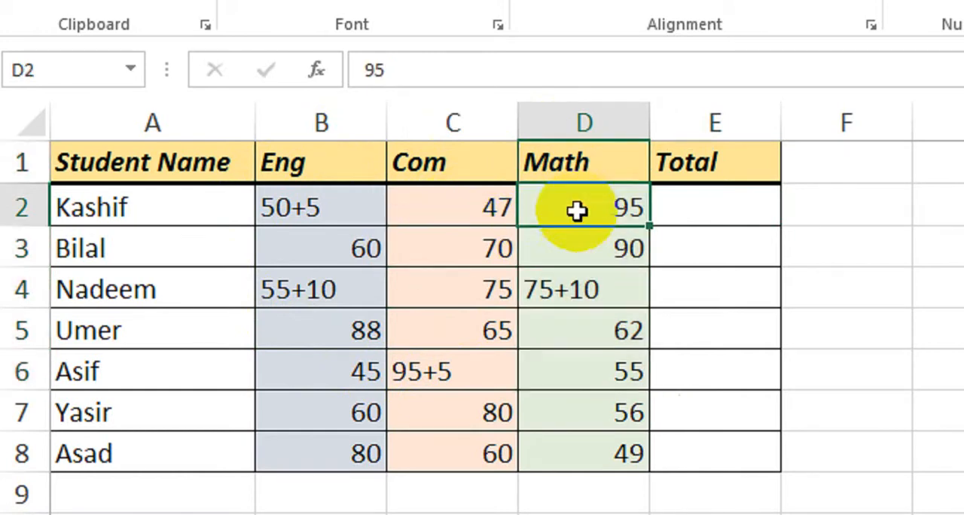
{"action": "left_click", "coordinate": [671, 209]}
{"action": "left_click", "coordinate": [512, 212]}
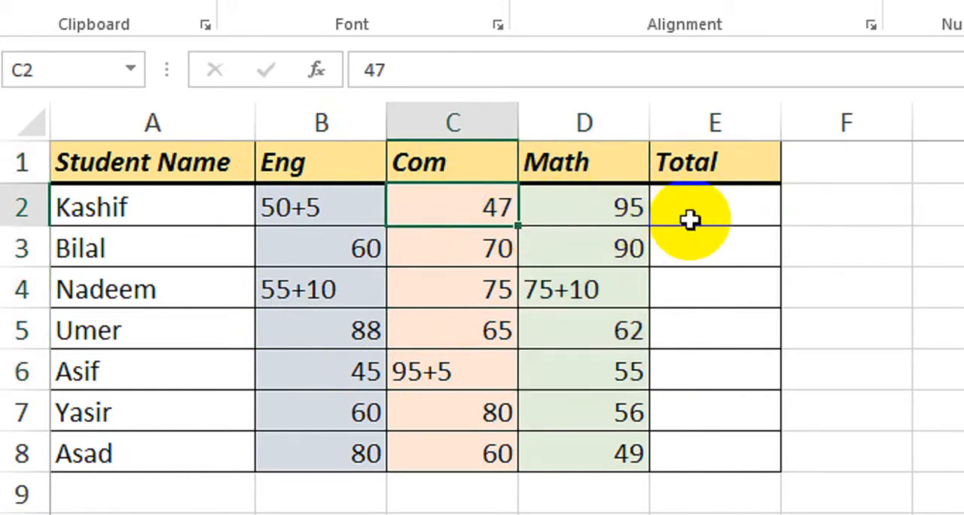
{"action": "left_click", "coordinate": [688, 216]}
{"action": "left_click", "coordinate": [338, 209]}
{"action": "left_click", "coordinate": [694, 208]}
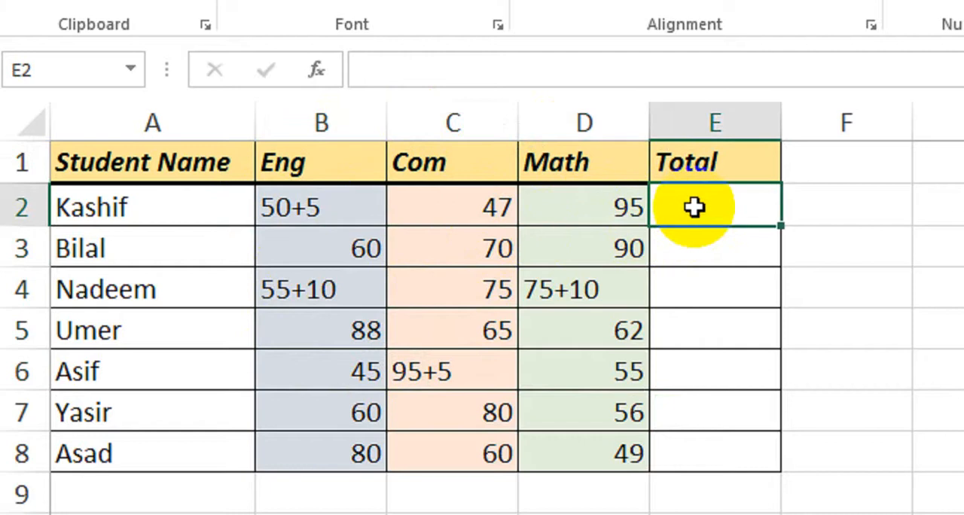
Compare the plain numeric marks in row 3 with row 2, where the Eng mark is written as a sum.
{"action": "left_click", "coordinate": [373, 247]}
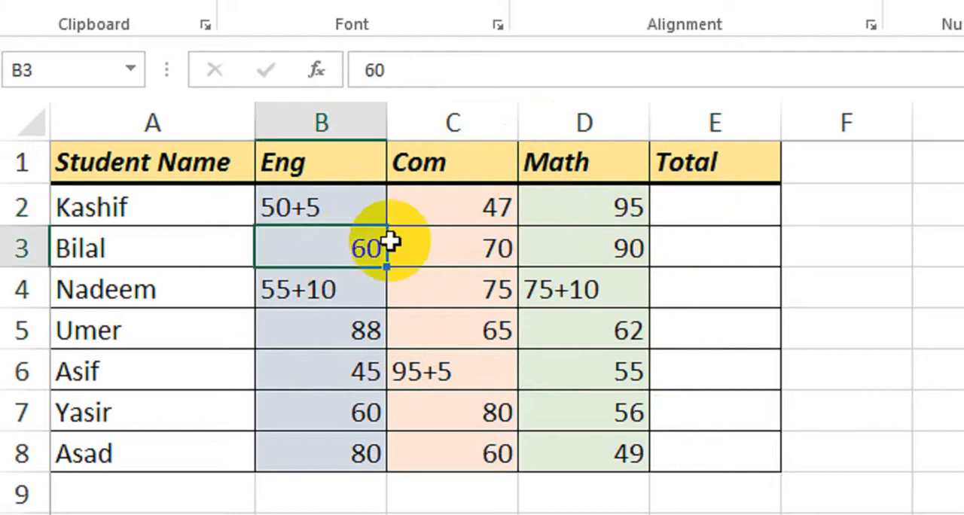
{"action": "left_click", "coordinate": [458, 245]}
{"action": "left_click", "coordinate": [578, 247]}
{"action": "left_click", "coordinate": [705, 248]}
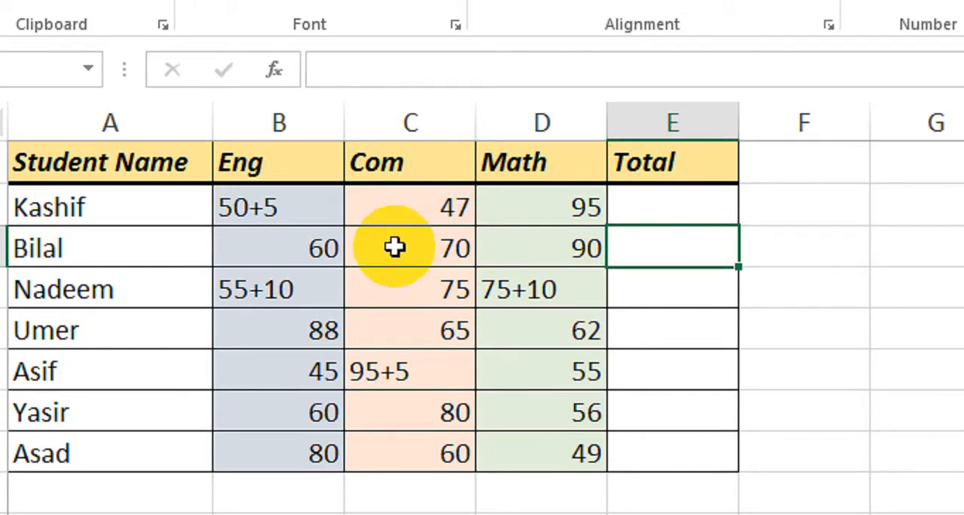
{"action": "left_click", "coordinate": [385, 210]}
{"action": "left_click", "coordinate": [261, 204]}
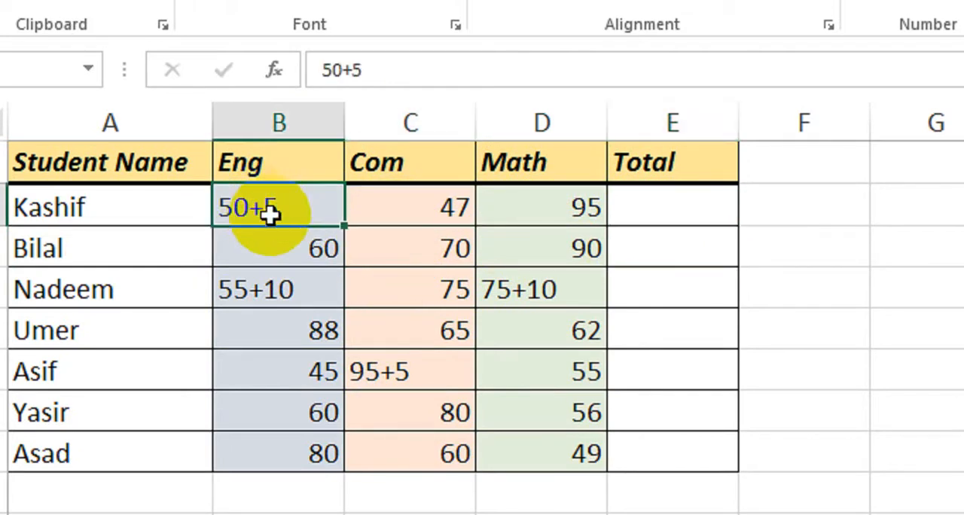
{"action": "left_click", "coordinate": [420, 200]}
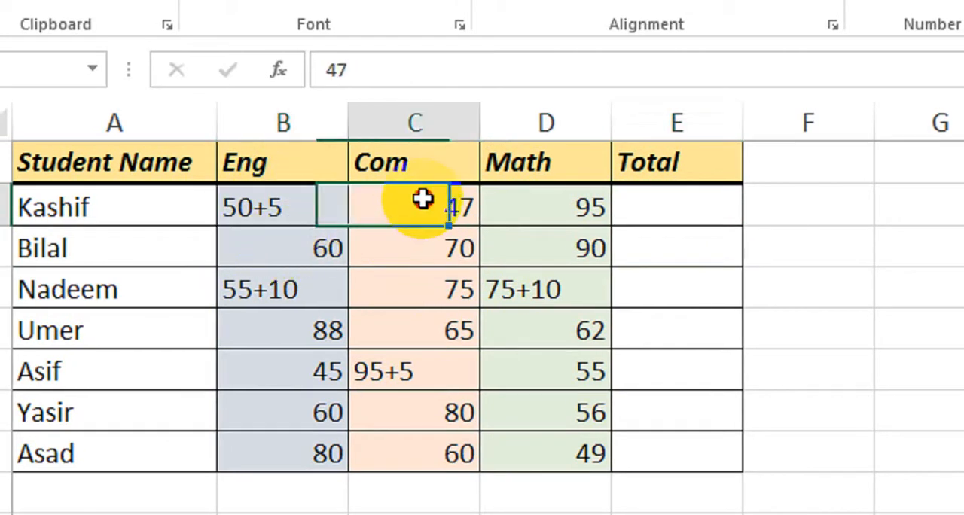
{"action": "left_click", "coordinate": [527, 200]}
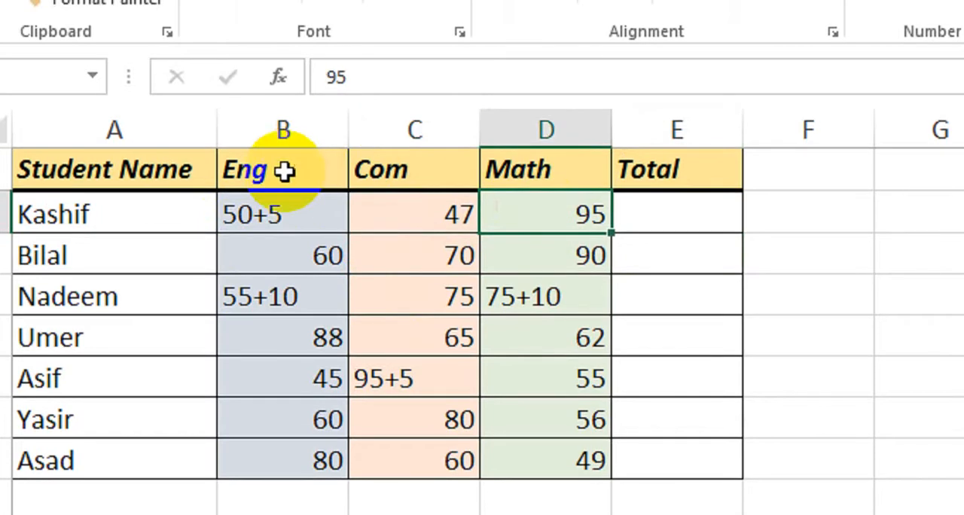
{"action": "left_click", "coordinate": [249, 203]}
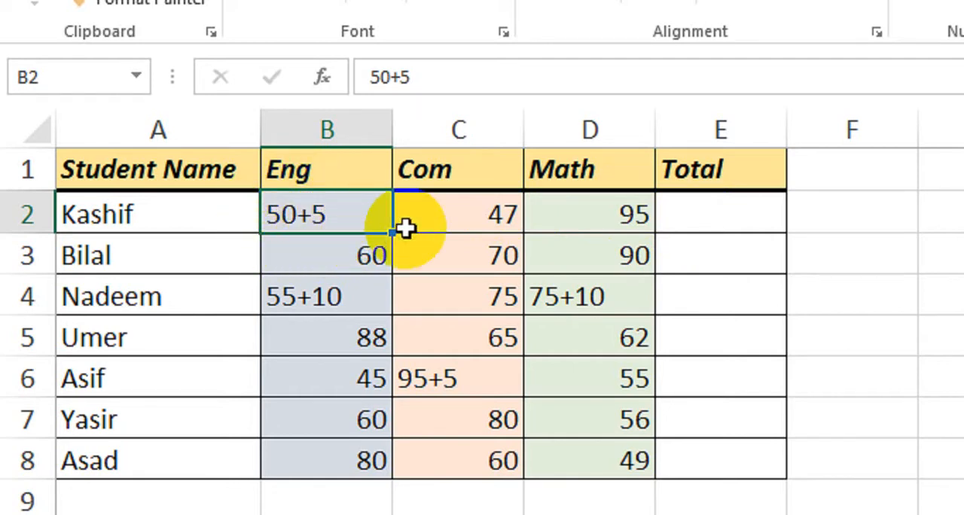
{"action": "left_click", "coordinate": [697, 212]}
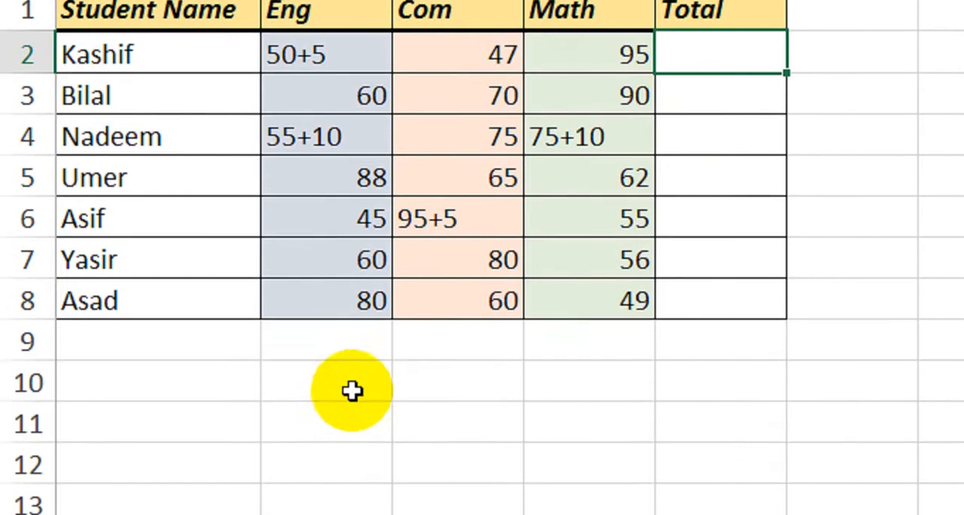
Enter the formula =FIND("+",B2) in cell B10 to locate the plus sign in the first Eng mark.
{"action": "left_click", "coordinate": [350, 415]}
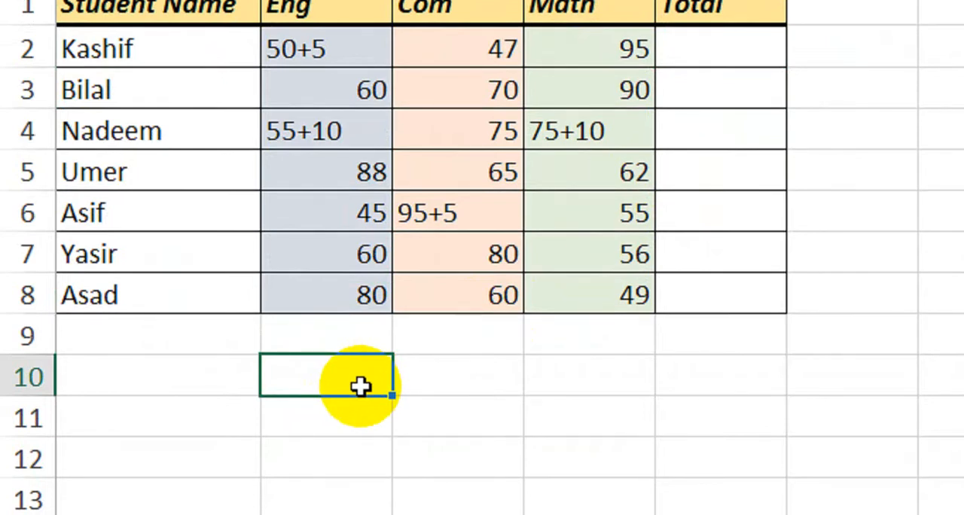
{"action": "type", "text": "=fin"}
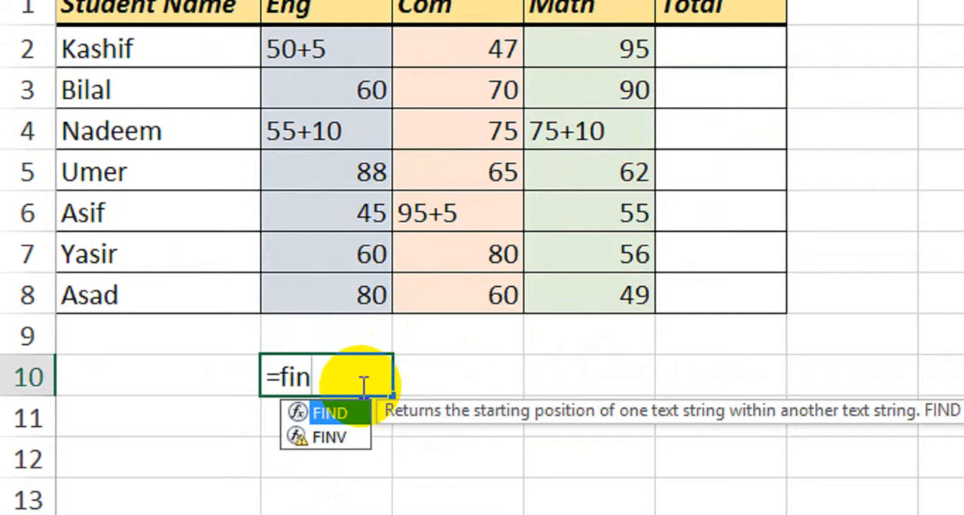
{"action": "key", "text": "Tab"}
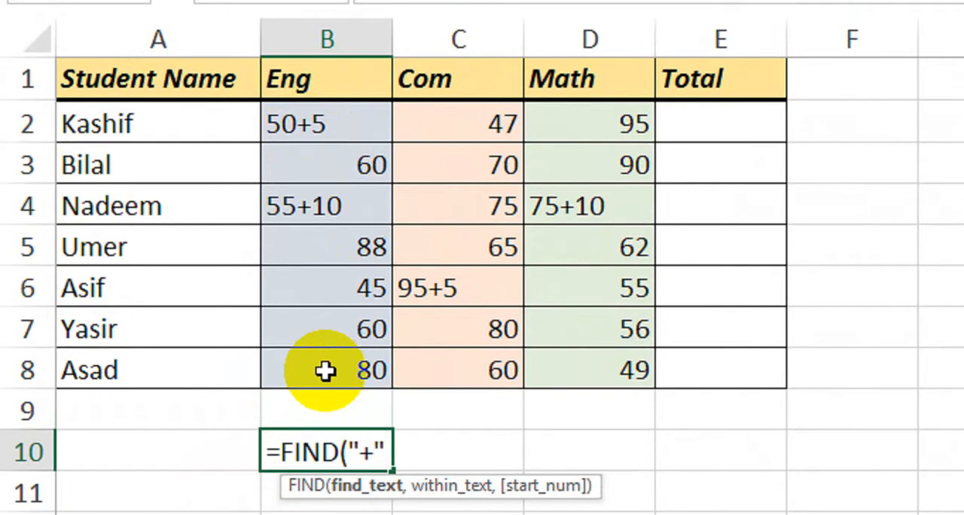
{"action": "type", "text": ","}
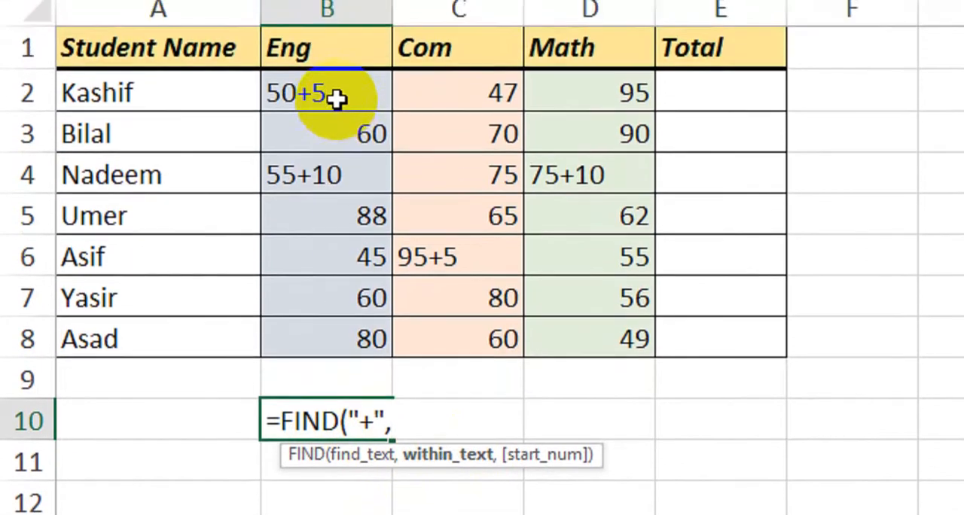
{"action": "left_click", "coordinate": [339, 29]}
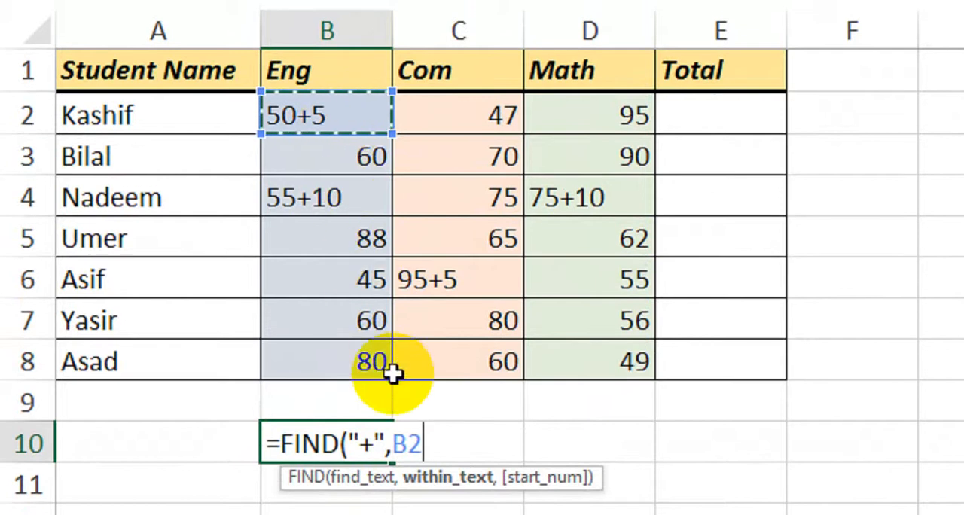
{"action": "type", "text": ")"}
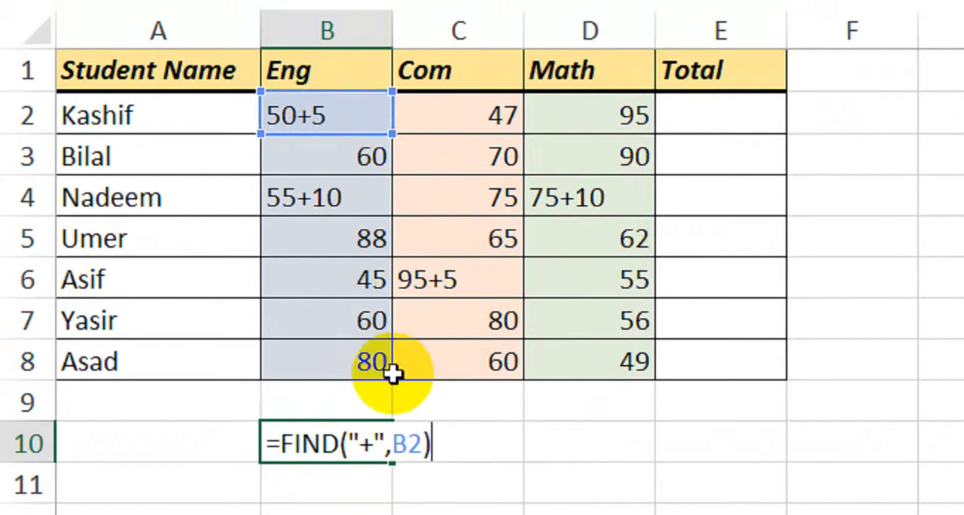
{"action": "key", "text": "Return"}
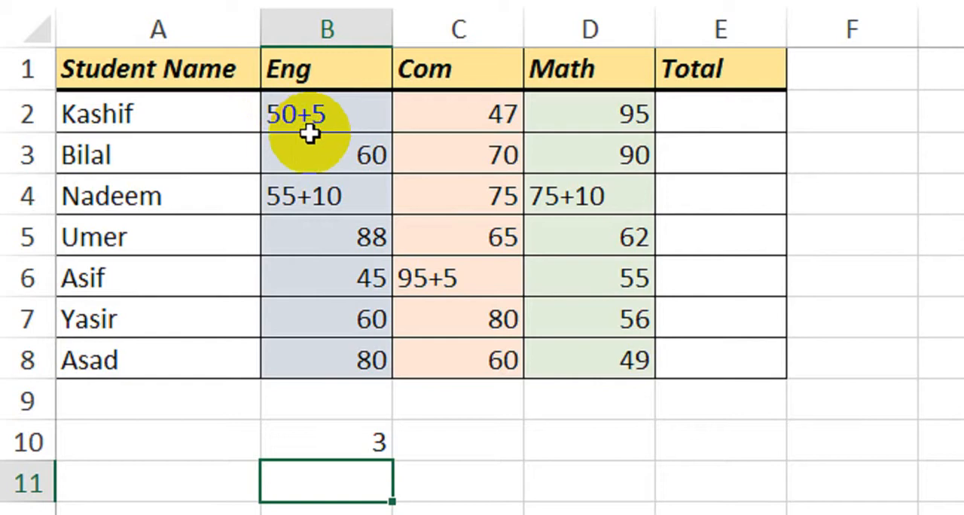
{"action": "left_click", "coordinate": [368, 409]}
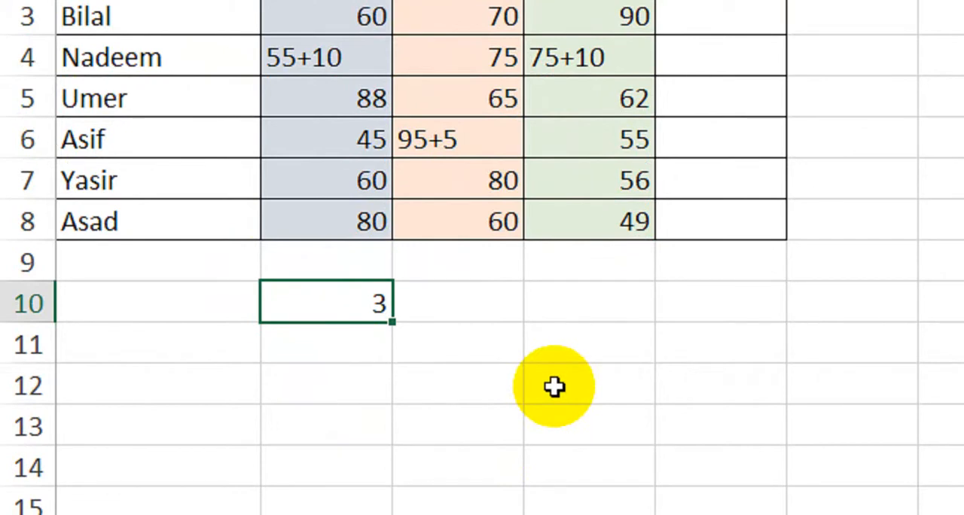
Enter the formula =LEFT(B2,FIND("+",B2)) in cell B11 to extract the first part of the Eng mark.
{"action": "left_click", "coordinate": [362, 344]}
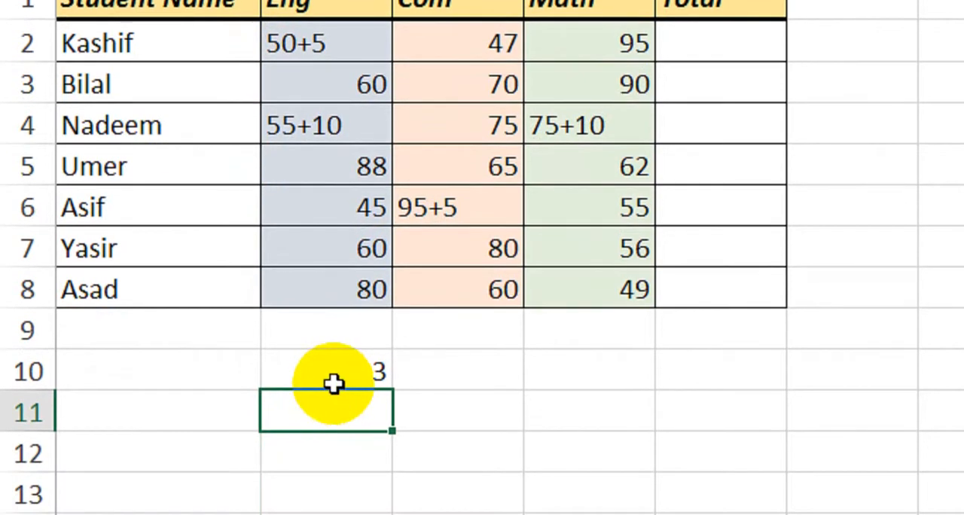
{"action": "type", "text": "l"}
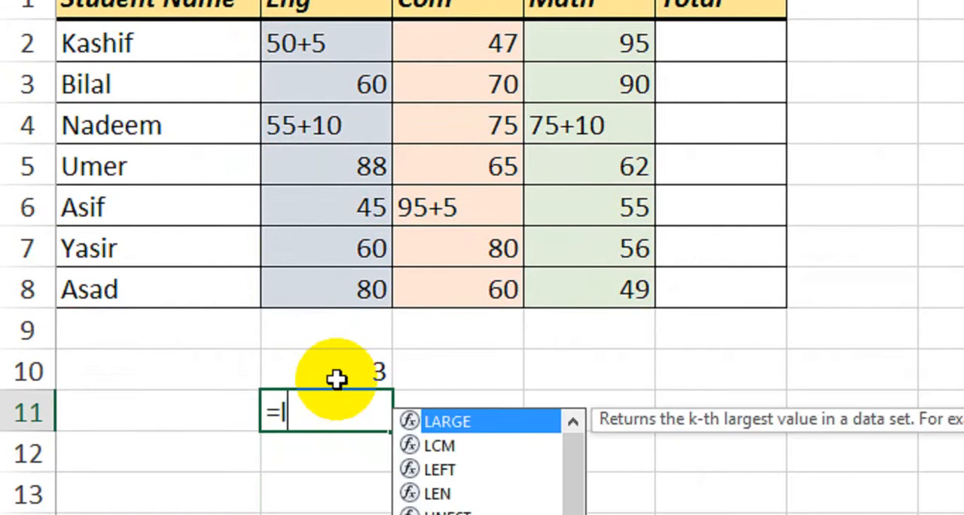
{"action": "type", "text": "ef"}
{"action": "key", "text": "Tab"}
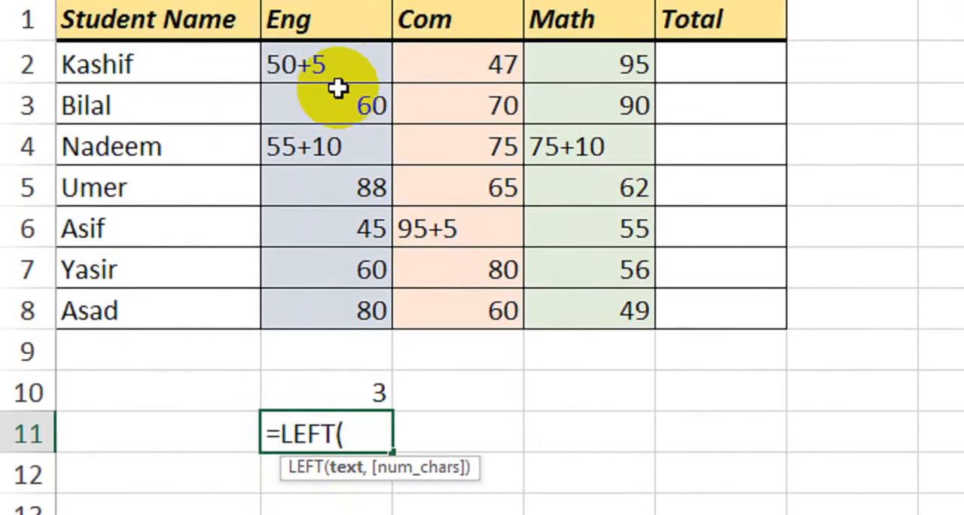
{"action": "left_click", "coordinate": [338, 67]}
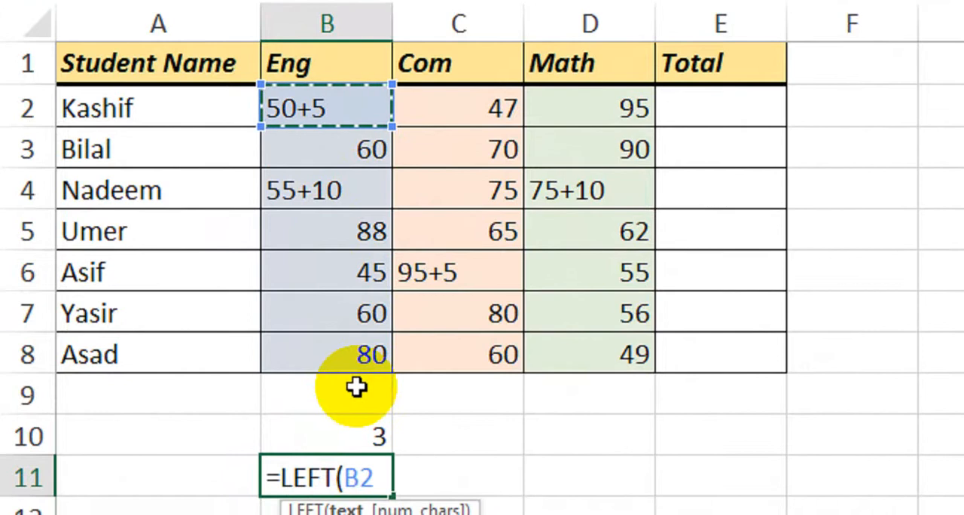
{"action": "type", "text": ","}
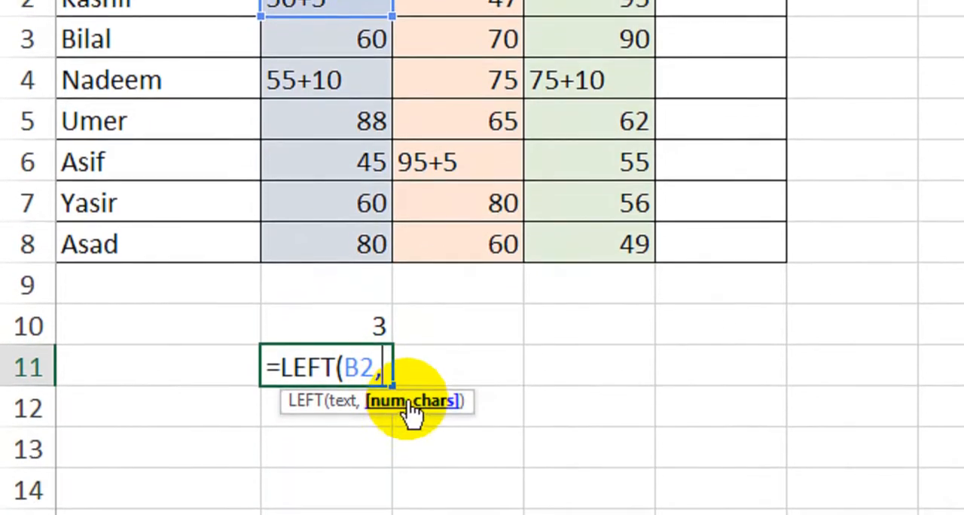
{"action": "type", "text": "find"}
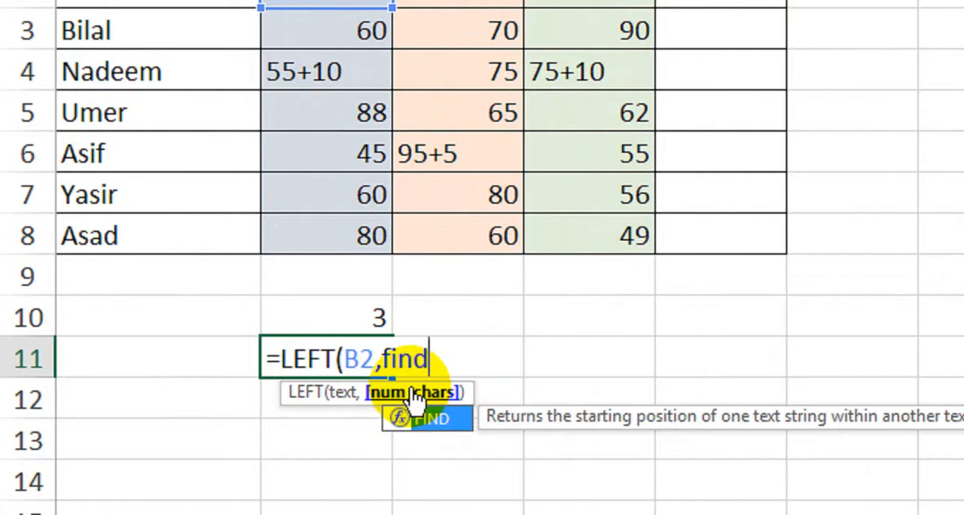
{"action": "key", "text": "Tab"}
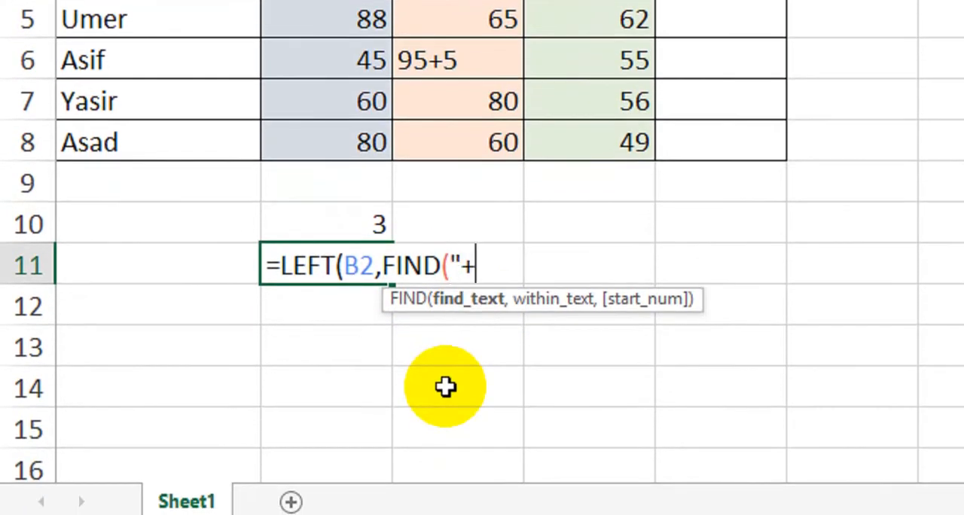
{"action": "type", "text": ","}
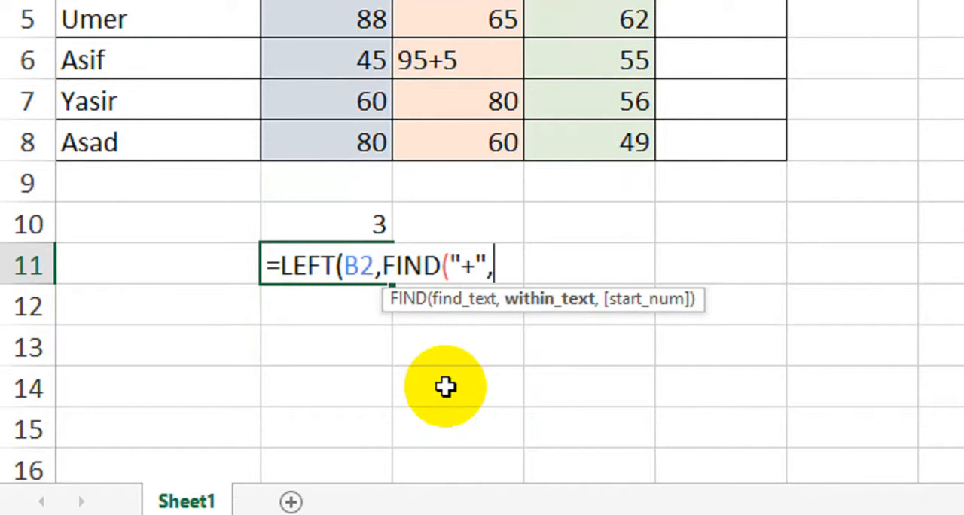
{"action": "scroll", "coordinate": [388, 40], "scroll_direction": "up", "scroll_amount": 2}
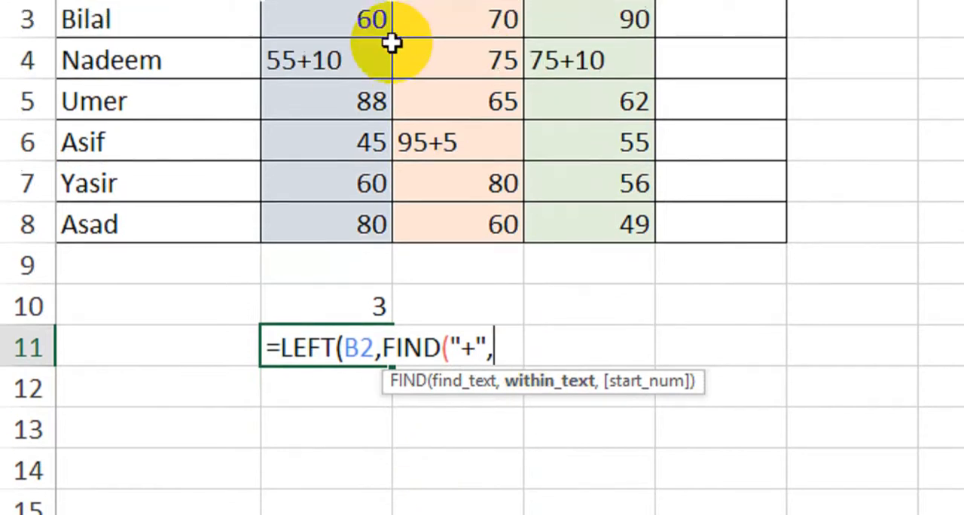
{"action": "left_click", "coordinate": [352, 83]}
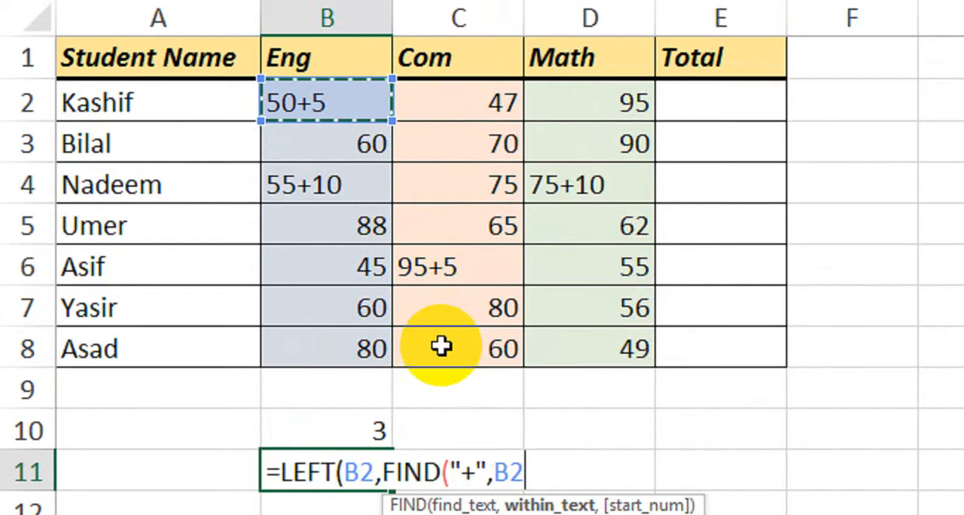
{"action": "type", "text": ")"}
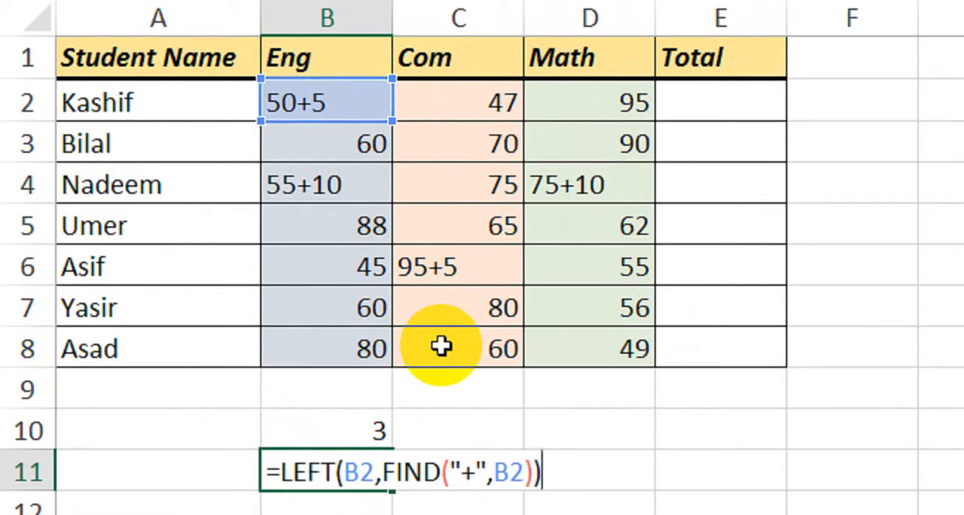
{"action": "key", "text": "Return"}
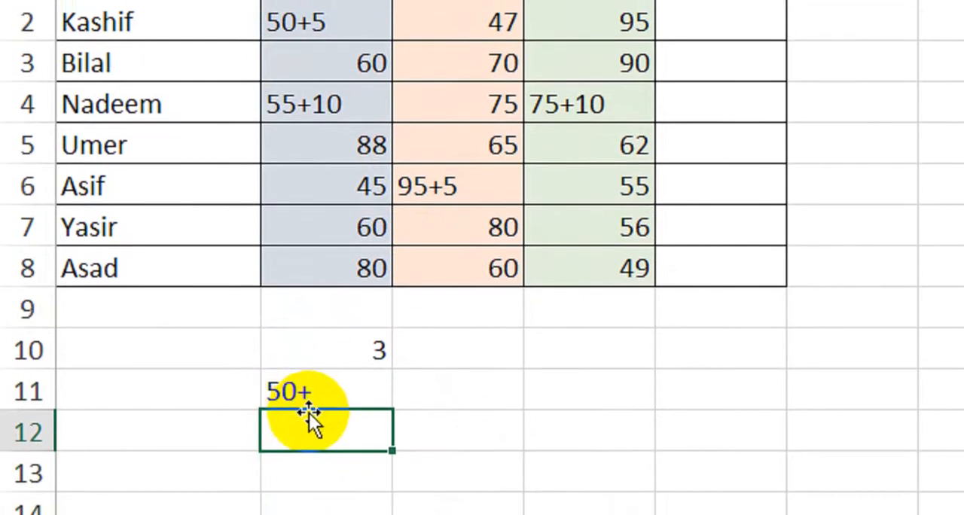
Test the FIND and LEFT formulas by entering 654+25 in cell B2, and undo that entry.
{"action": "double_click", "coordinate": [343, 374]}
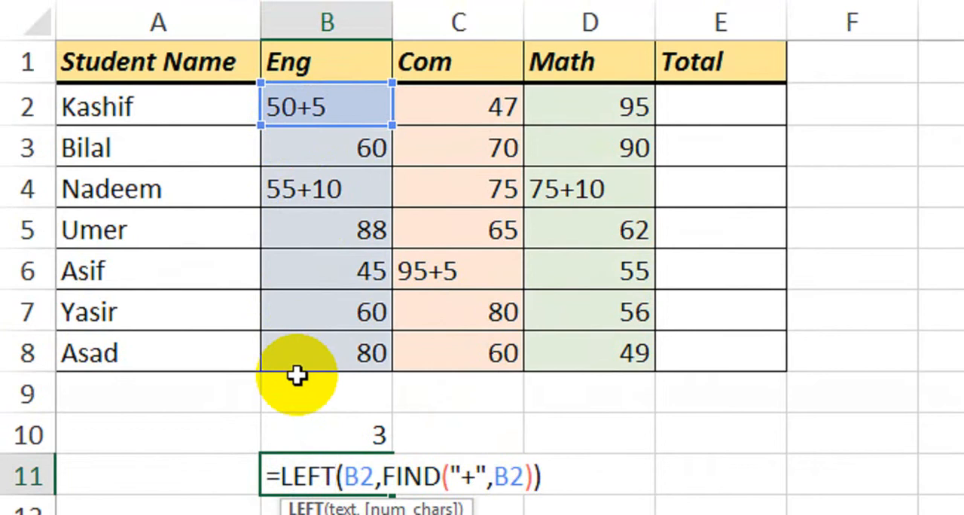
{"action": "key", "text": "Return"}
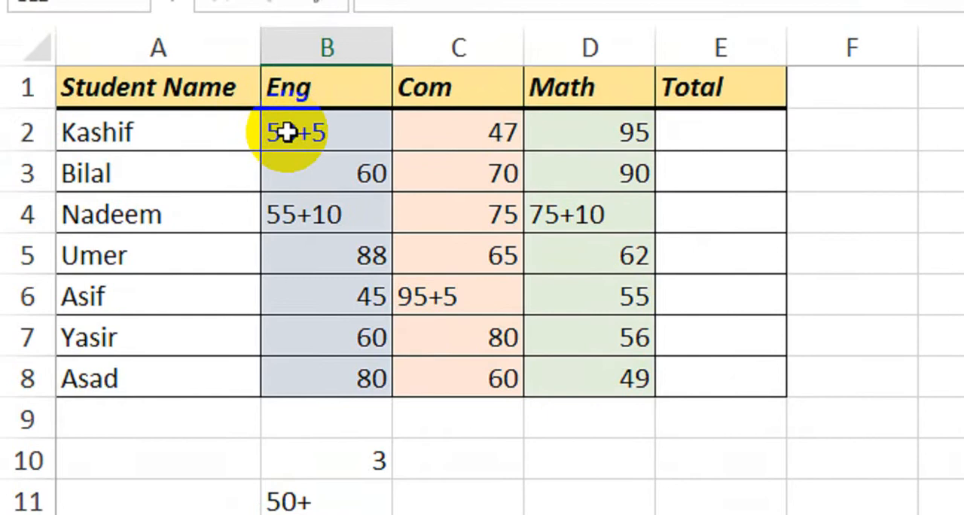
{"action": "left_click", "coordinate": [296, 122]}
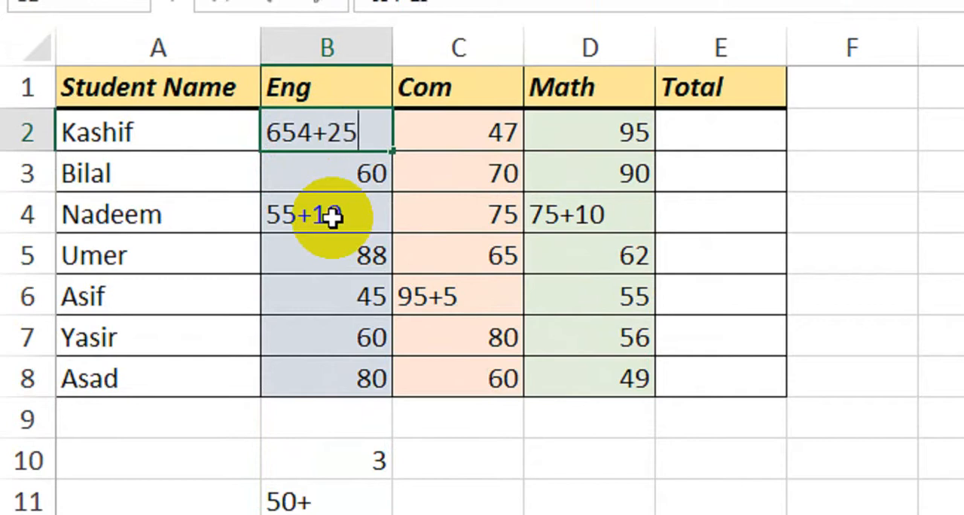
{"action": "type", "text": "654+25"}
{"action": "key", "text": "Return"}
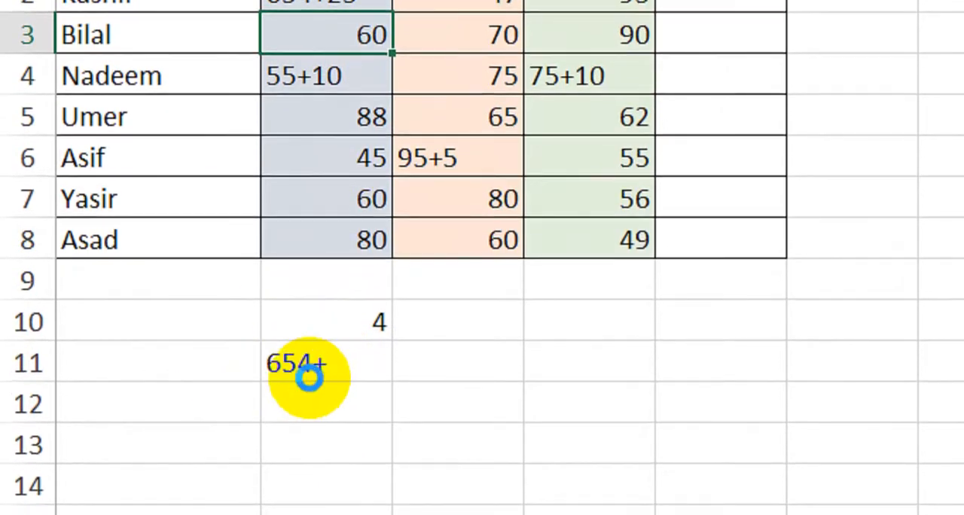
{"action": "key", "text": "ctrl+z"}
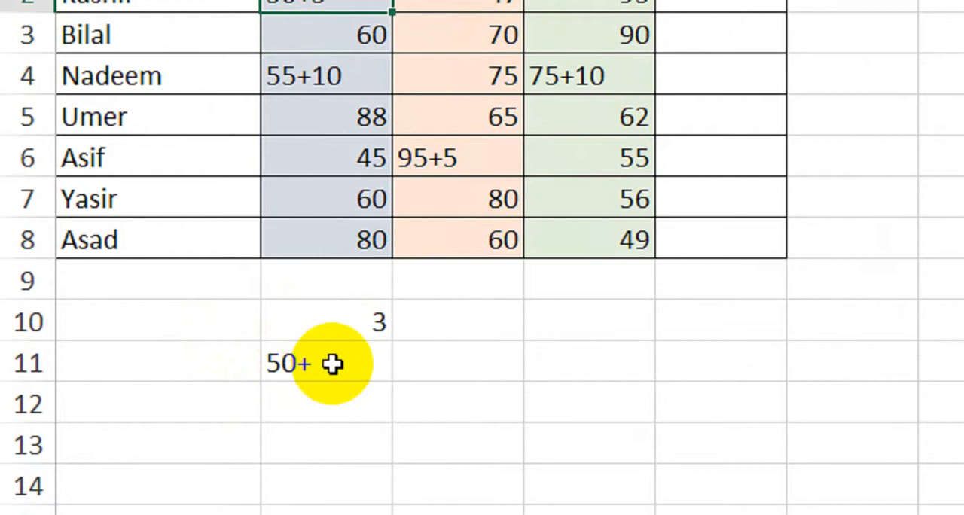
Change the formula in cell B11 to =LEFT(B2,FIND("+",B2)-1) to exclude the plus sign from the extracted mark.
{"action": "double_click", "coordinate": [332, 363]}
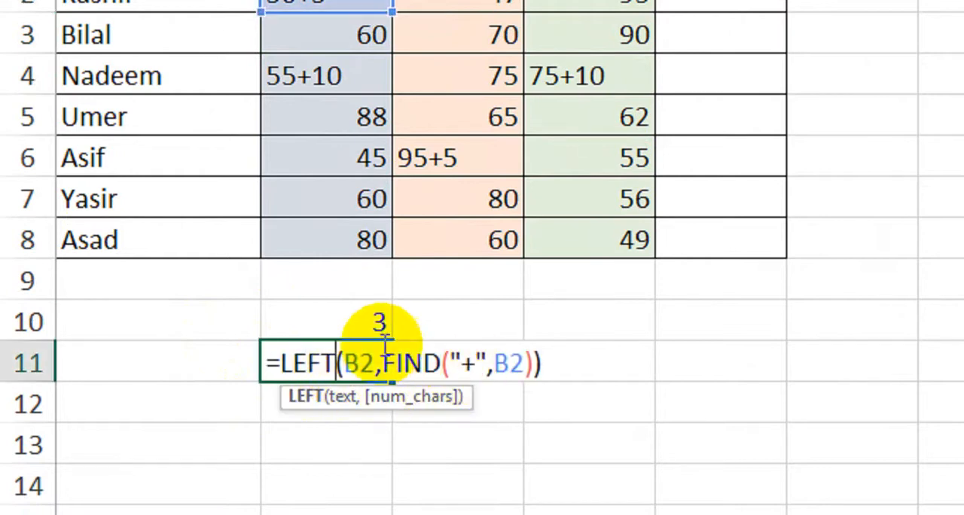
{"action": "left_click", "coordinate": [534, 364]}
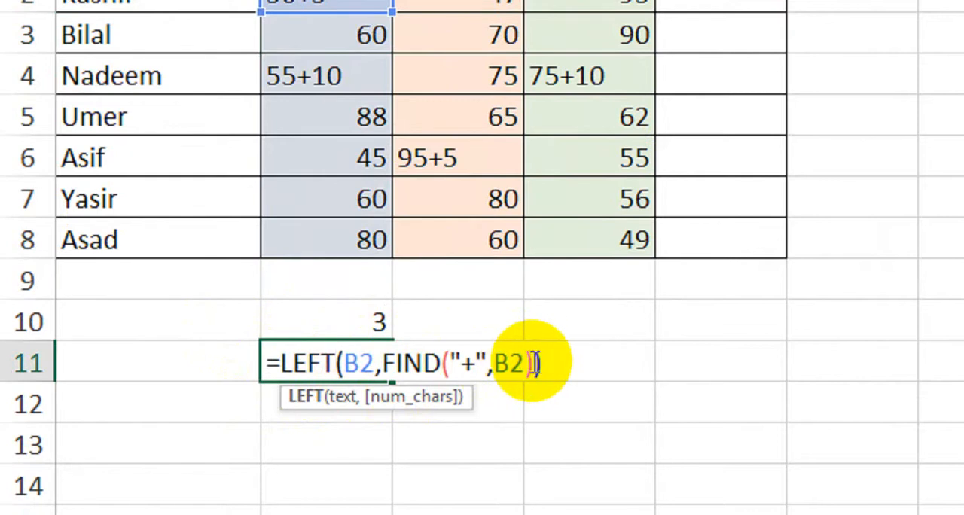
{"action": "type", "text": "-"}
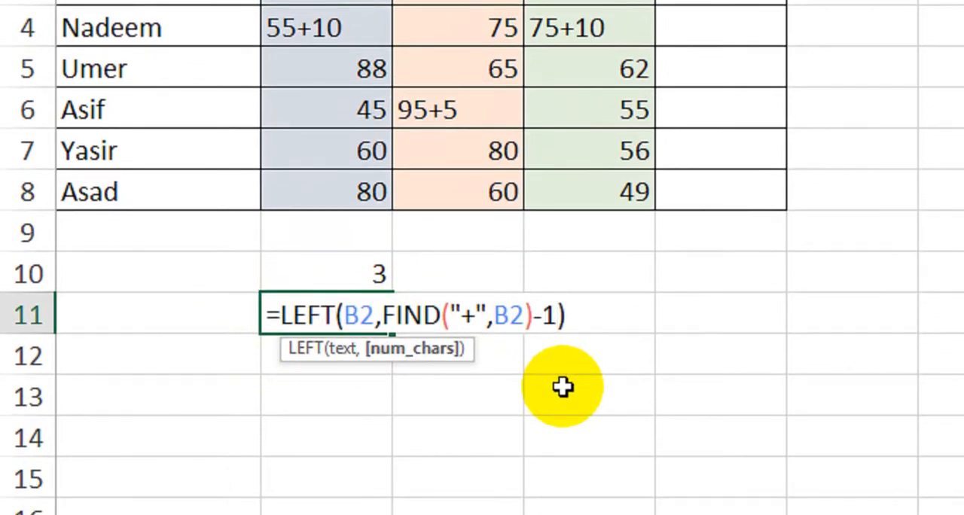
{"action": "type", "text": "1"}
{"action": "key", "text": "Return"}
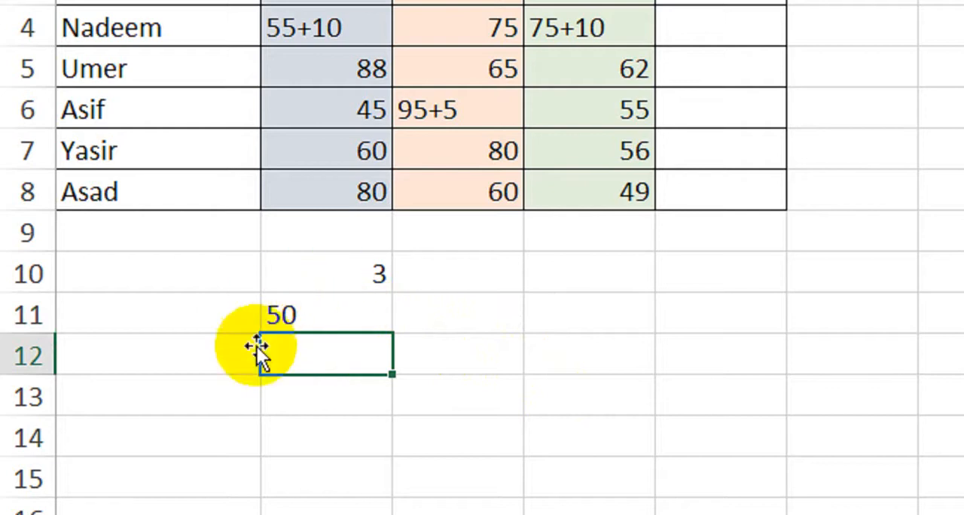
Enter the formula =MID(B2,FIND("+",B2),4) in cell B12 to extract the second part of the Eng mark.
{"action": "scroll", "coordinate": [324, 76], "scroll_direction": "up", "scroll_amount": 3}
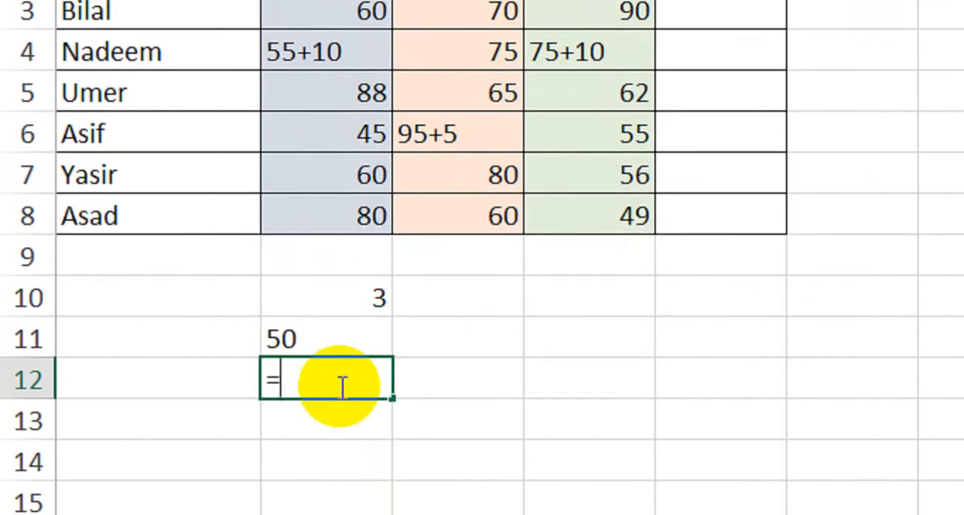
{"action": "type", "text": "mi"}
{"action": "key", "text": "Tab"}
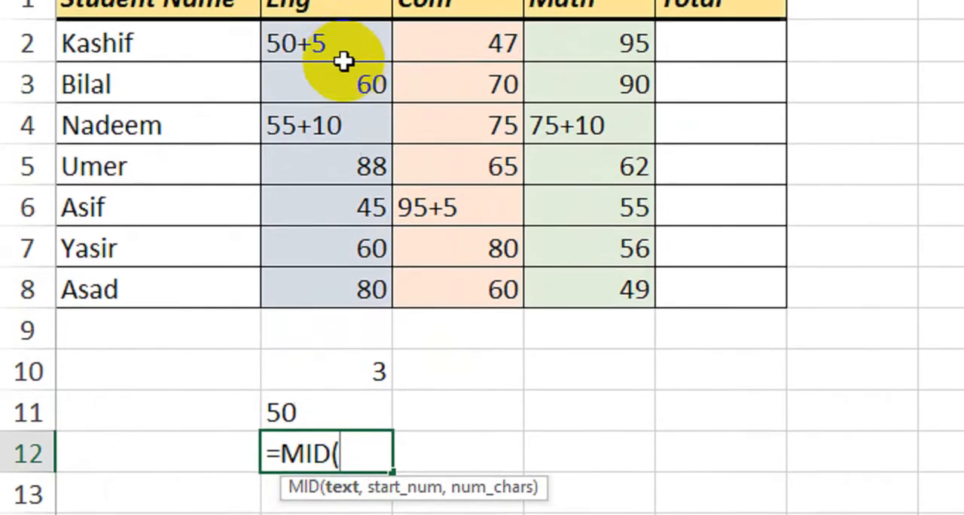
{"action": "left_click", "coordinate": [344, 101]}
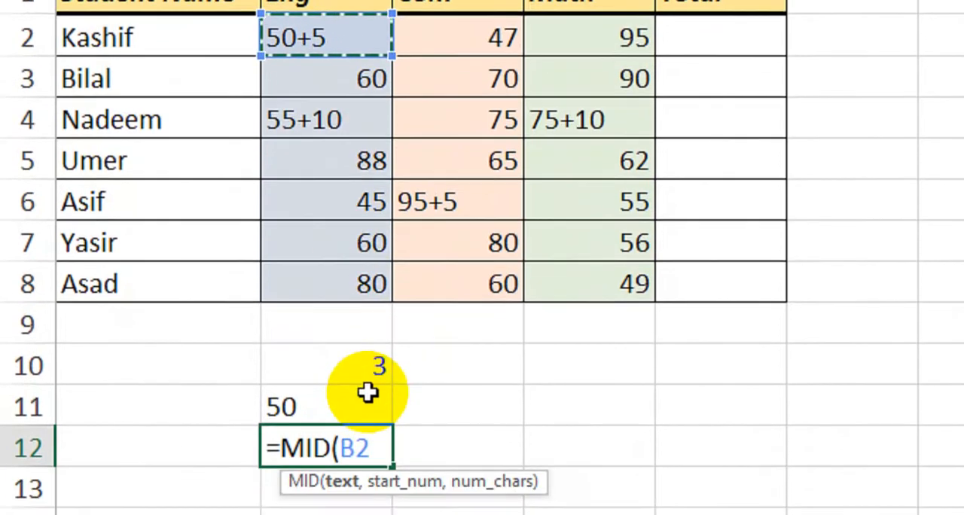
{"action": "type", "text": ","}
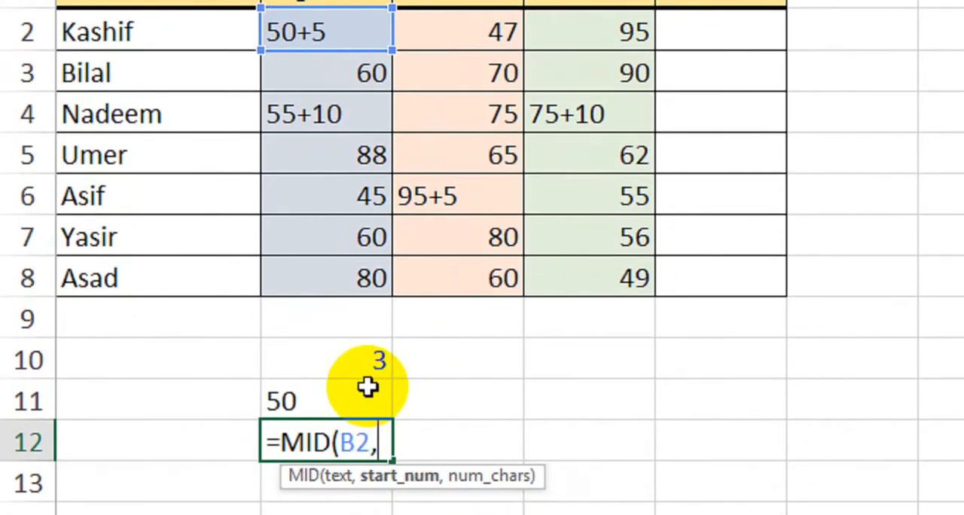
{"action": "type", "text": "find"}
{"action": "key", "text": "Tab"}
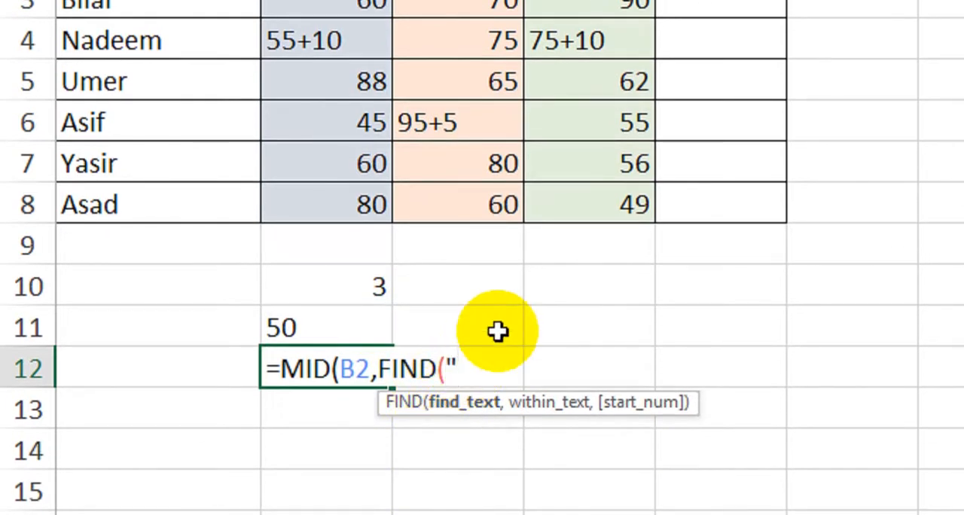
{"action": "type", "text": "\"+\","}
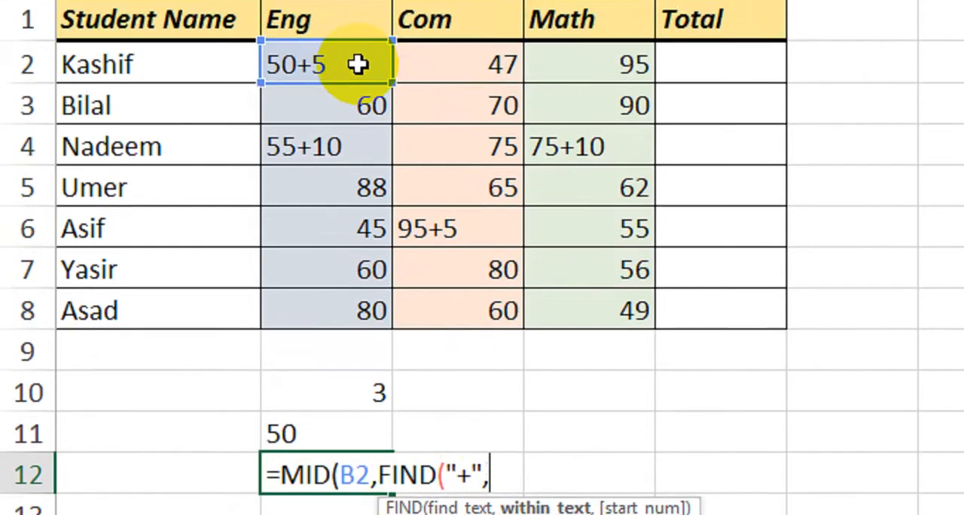
{"action": "left_click", "coordinate": [355, 64]}
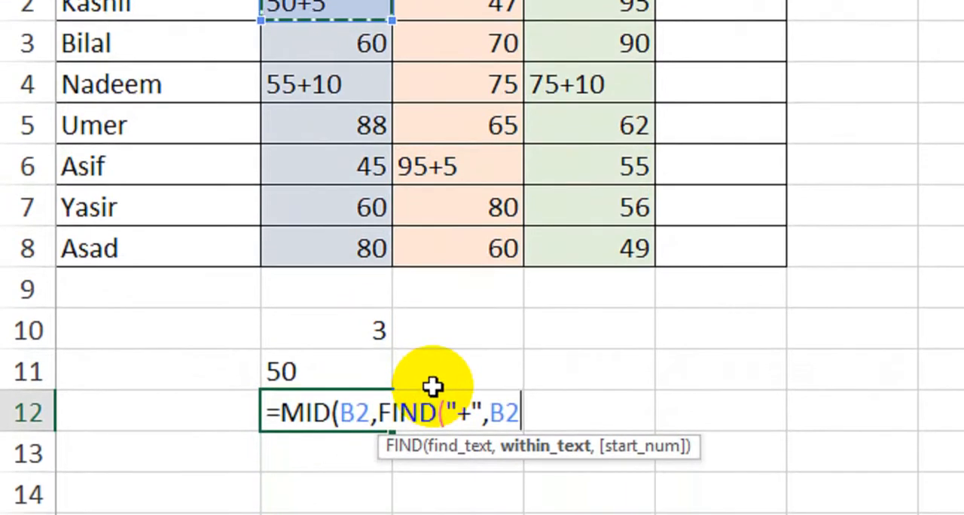
{"action": "type", "text": ")"}
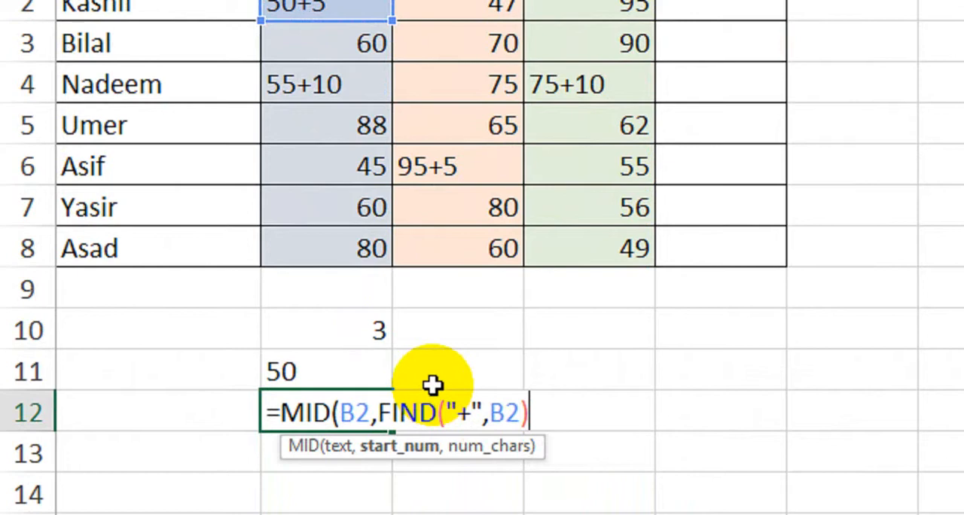
{"action": "type", "text": ","}
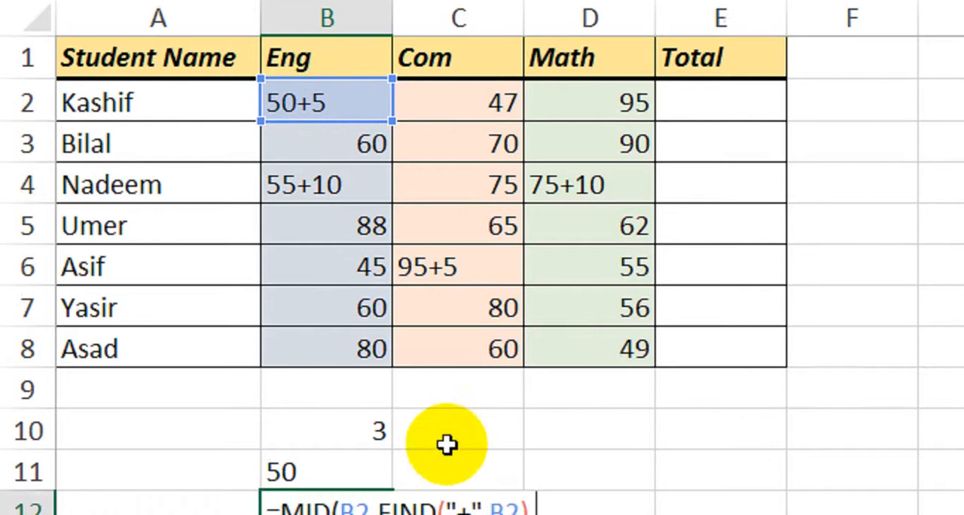
{"action": "type", "text": ","}
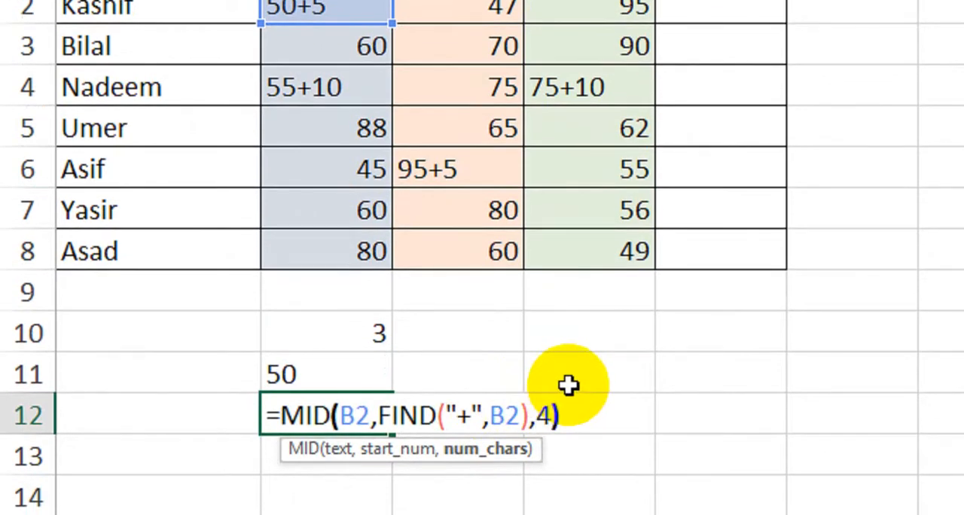
{"action": "key", "text": "Return"}
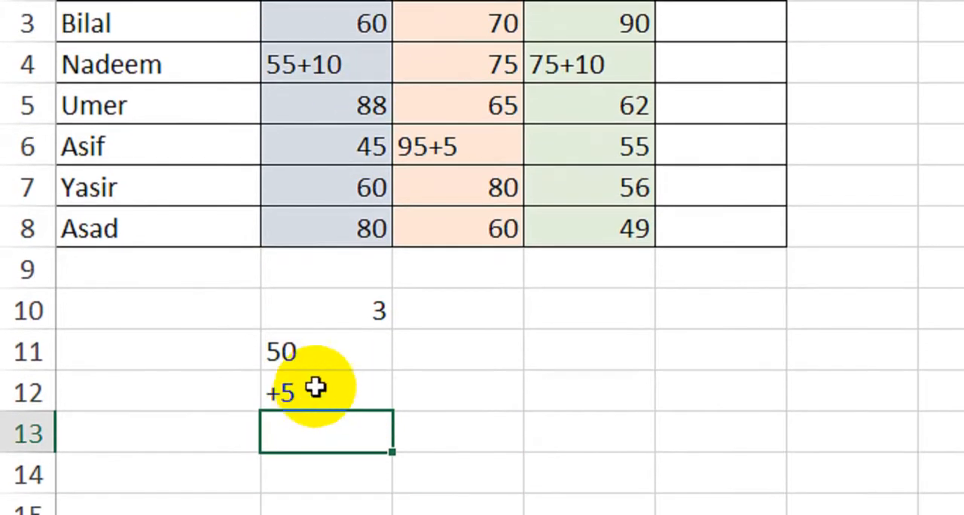
Test the MID formula in cell B12 with 50+5542 in cell B2 and a character count of 5.
{"action": "left_click", "coordinate": [362, 7]}
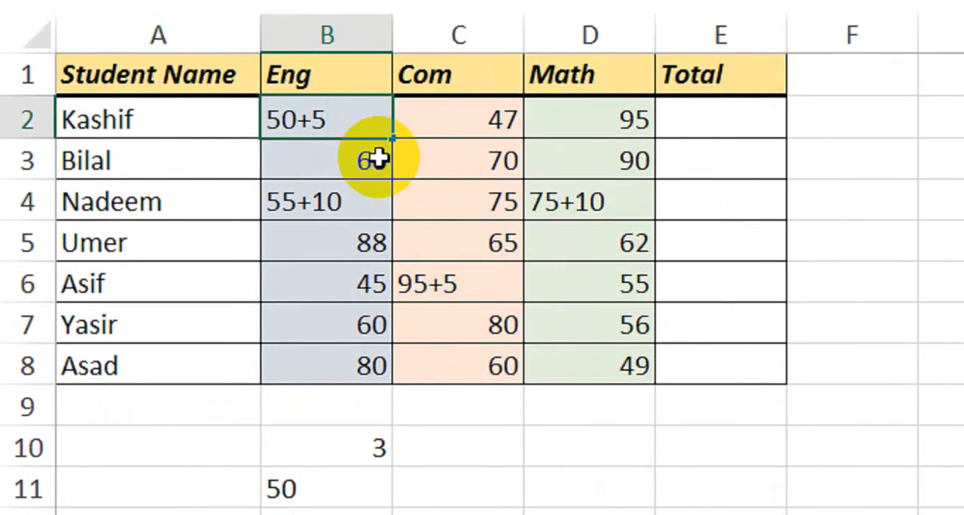
{"action": "left_click", "coordinate": [377, 158]}
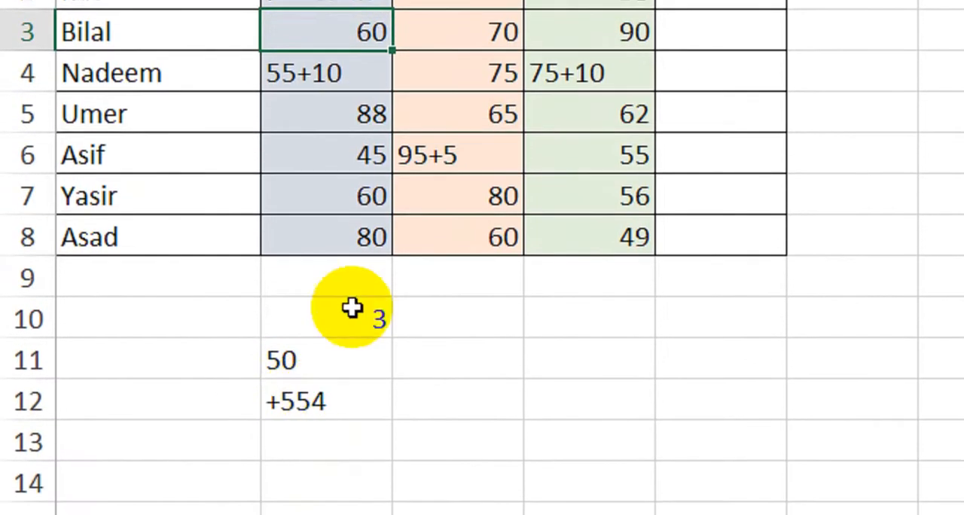
{"action": "double_click", "coordinate": [342, 400]}
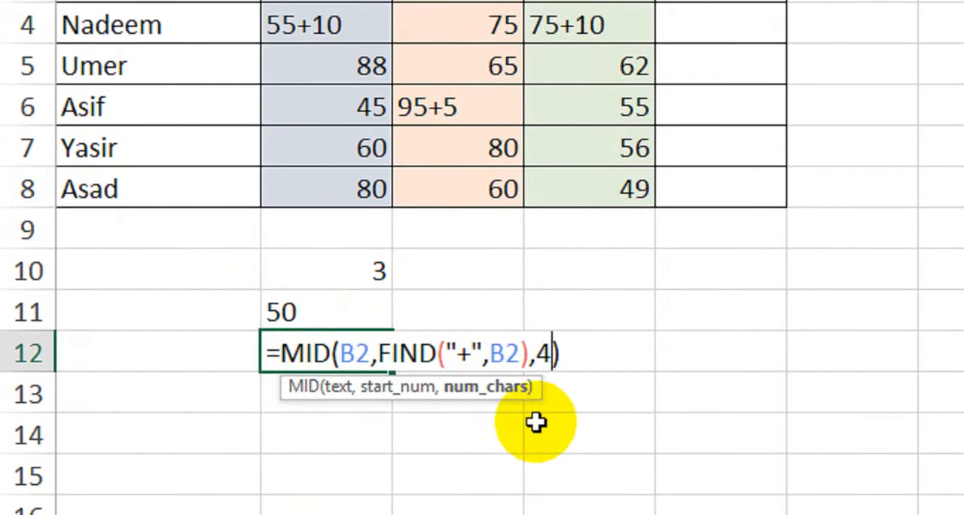
{"action": "key", "text": "BackSpace"}
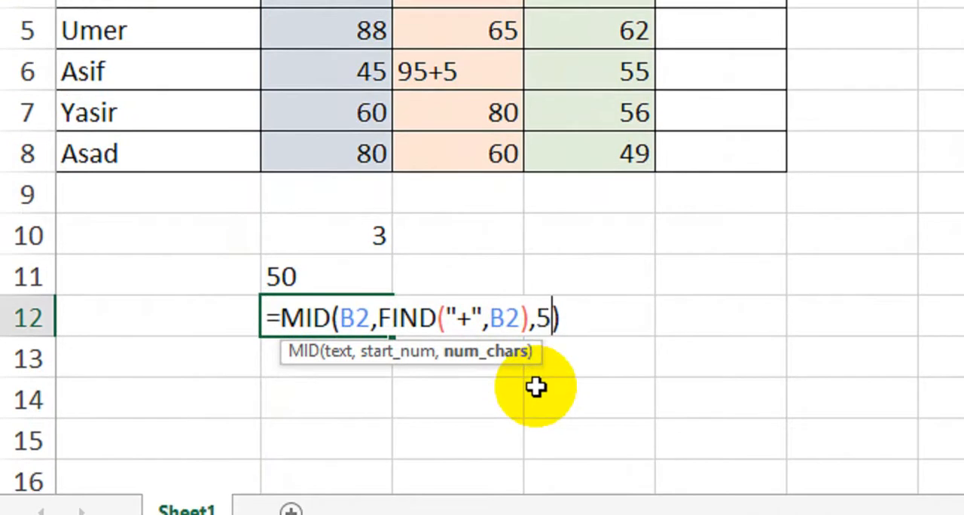
{"action": "key", "text": "Return"}
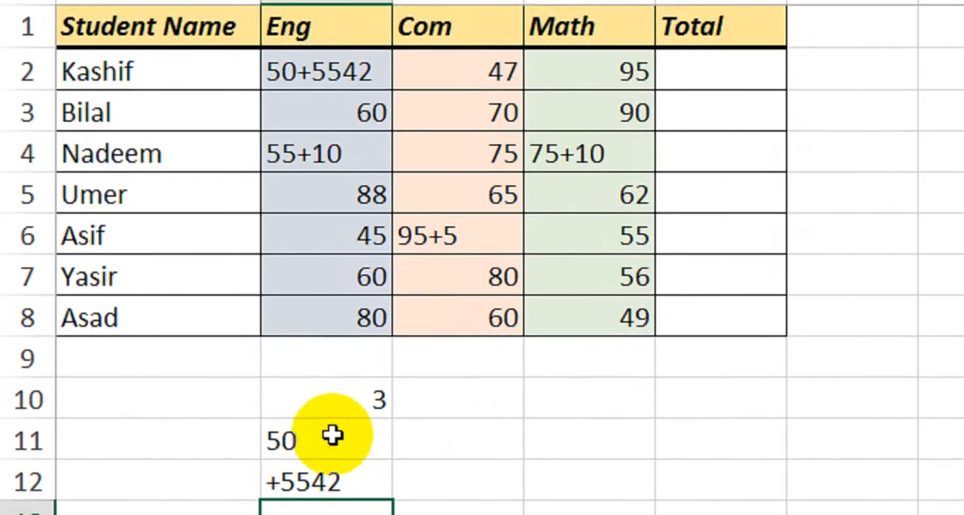
Set the character count of the MID formula in cell B12 back to 4.
{"action": "double_click", "coordinate": [337, 422]}
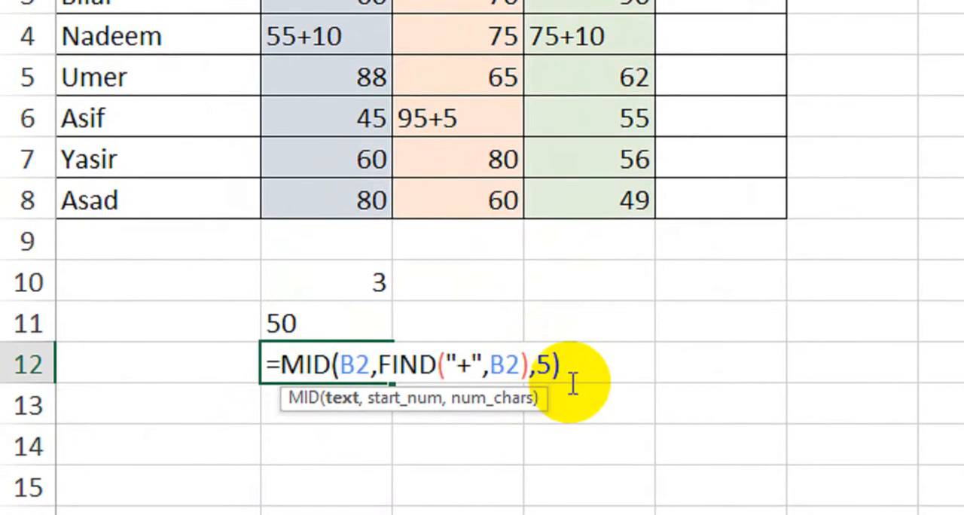
{"action": "left_click", "coordinate": [552, 365]}
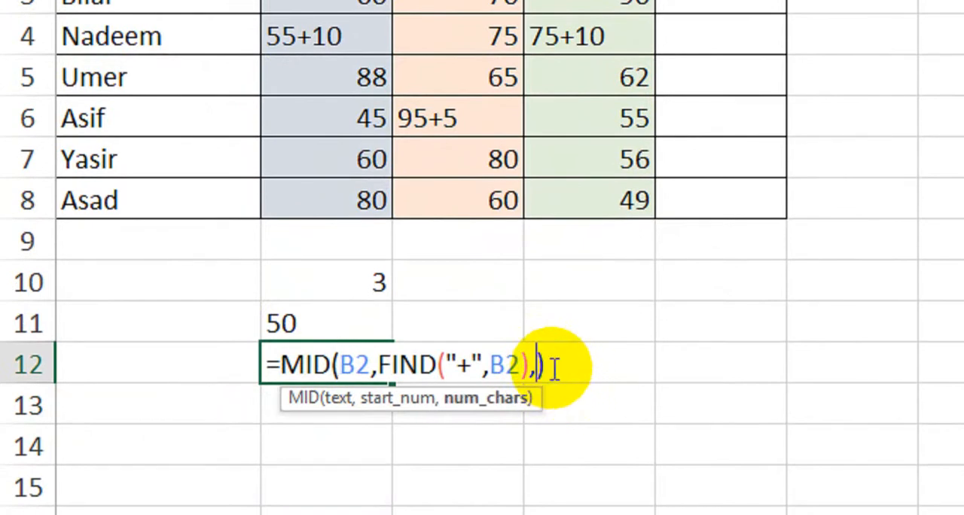
{"action": "key", "text": "Return"}
{"action": "double_click", "coordinate": [370, 363]}
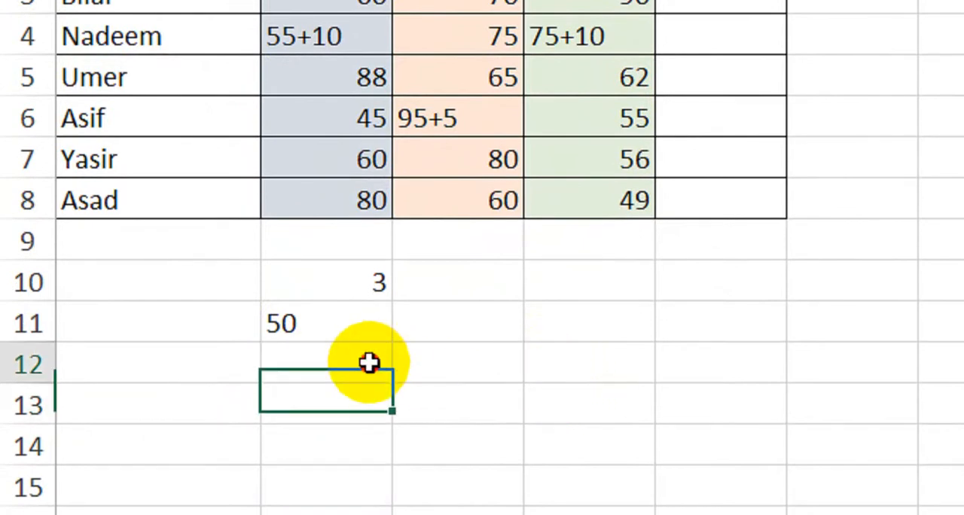
{"action": "left_click", "coordinate": [541, 369]}
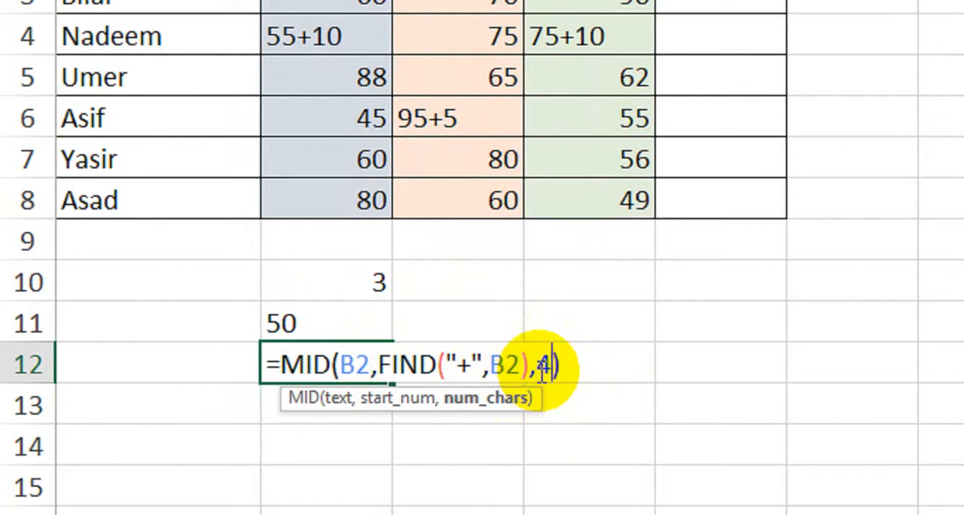
{"action": "key", "text": "Return"}
Restore the Eng mark in cell B2 to 50+5.
{"action": "scroll", "coordinate": [514, 274], "scroll_direction": "up", "scroll_amount": 2}
{"action": "left_click", "coordinate": [374, 98]}
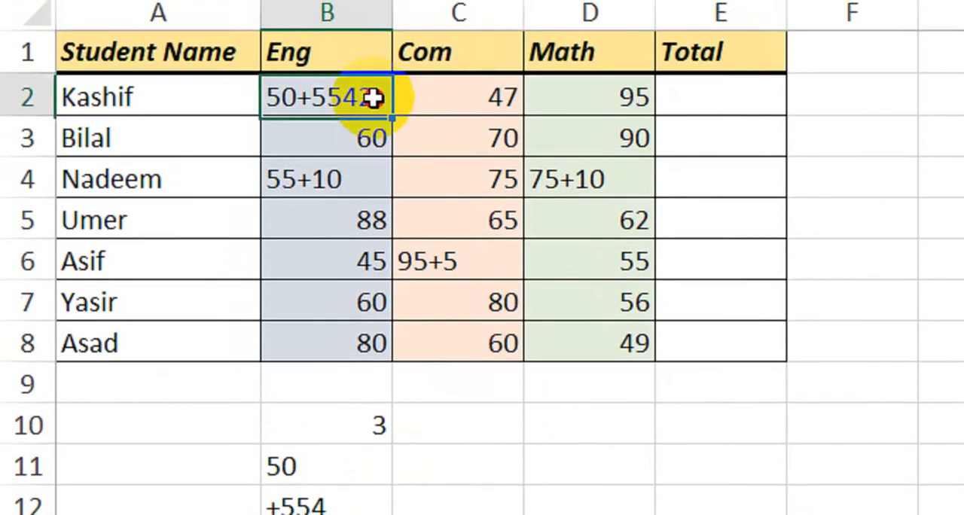
{"action": "double_click", "coordinate": [375, 98]}
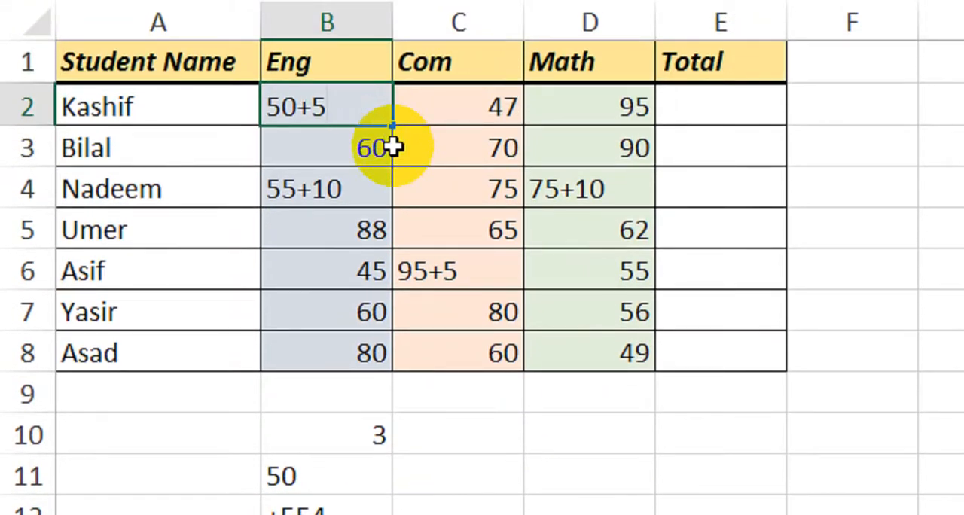
{"action": "key", "text": "Return"}
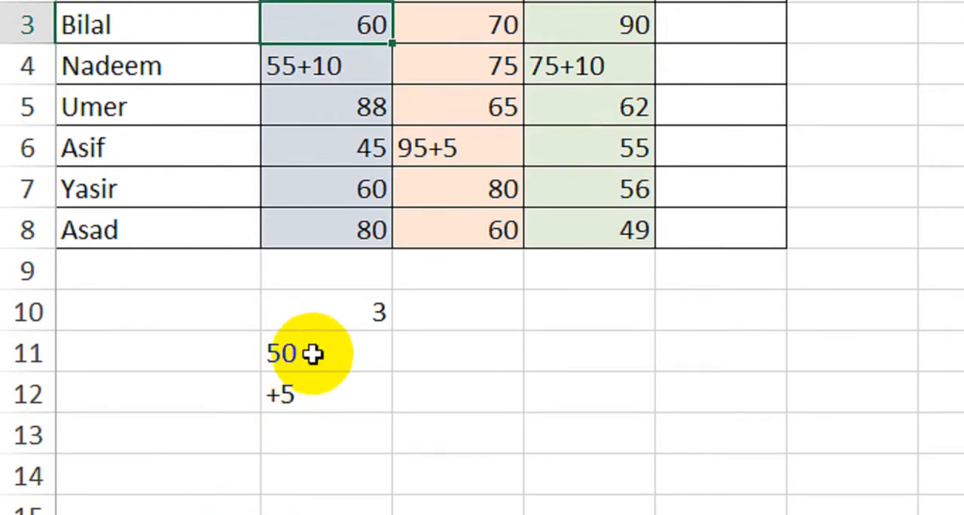
Change the formula in cell B12 to =MID(B2,FIND("+",B2)+1,4) to start the extraction after the plus sign.
{"action": "left_click", "coordinate": [305, 394]}
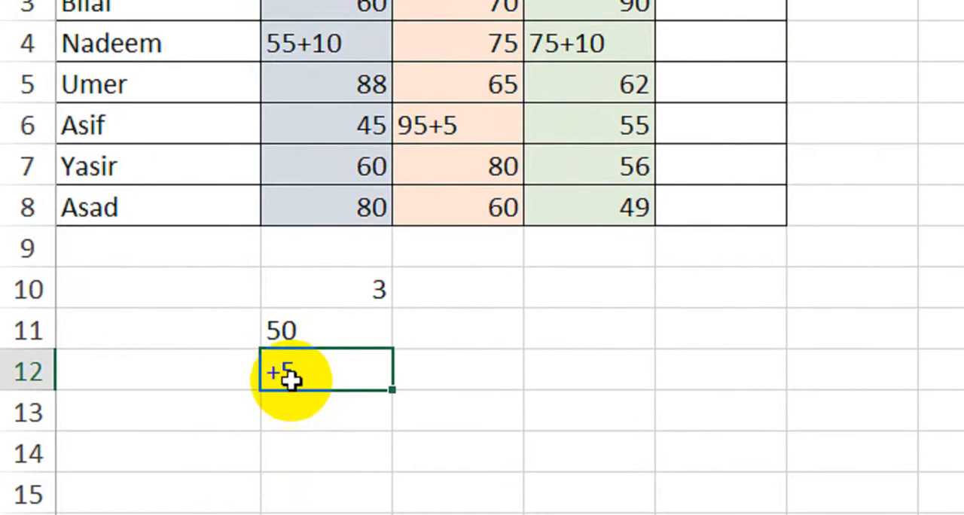
{"action": "double_click", "coordinate": [325, 373]}
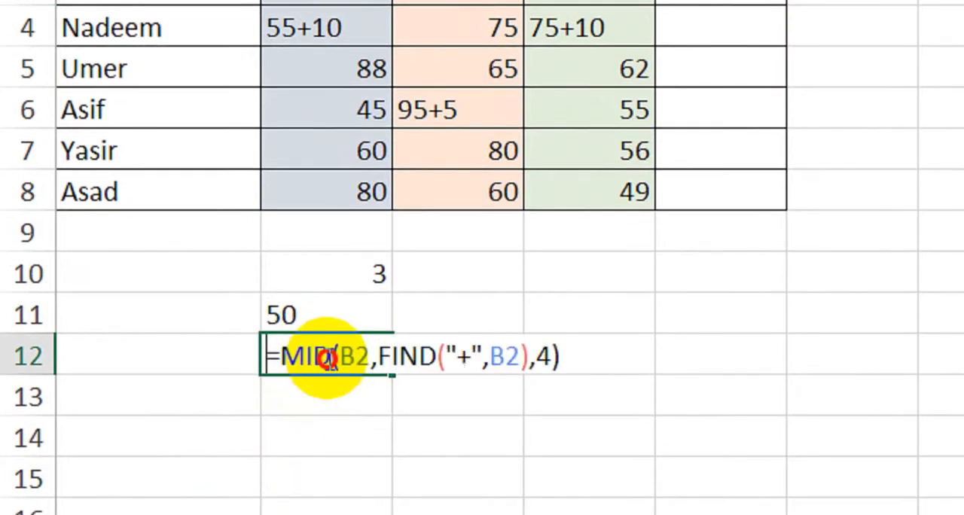
{"action": "left_click", "coordinate": [530, 360]}
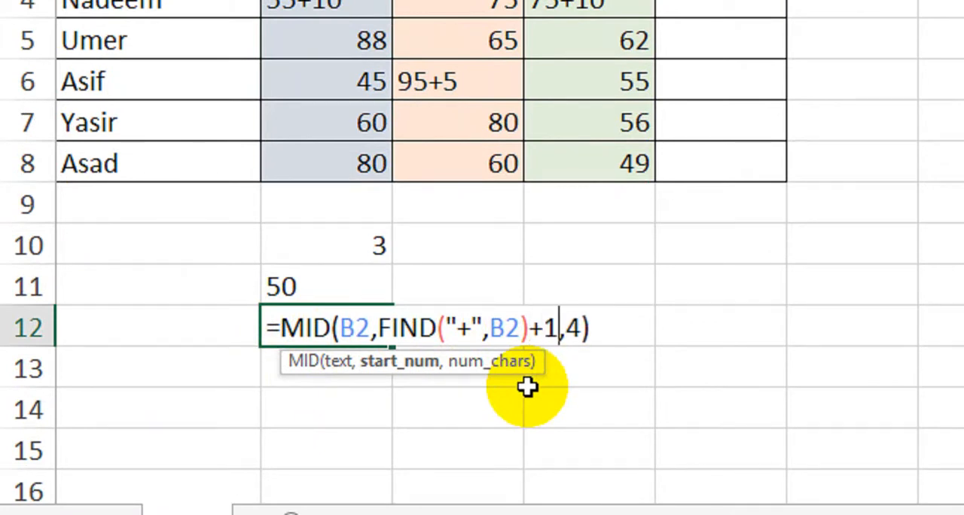
{"action": "key", "text": "Return"}
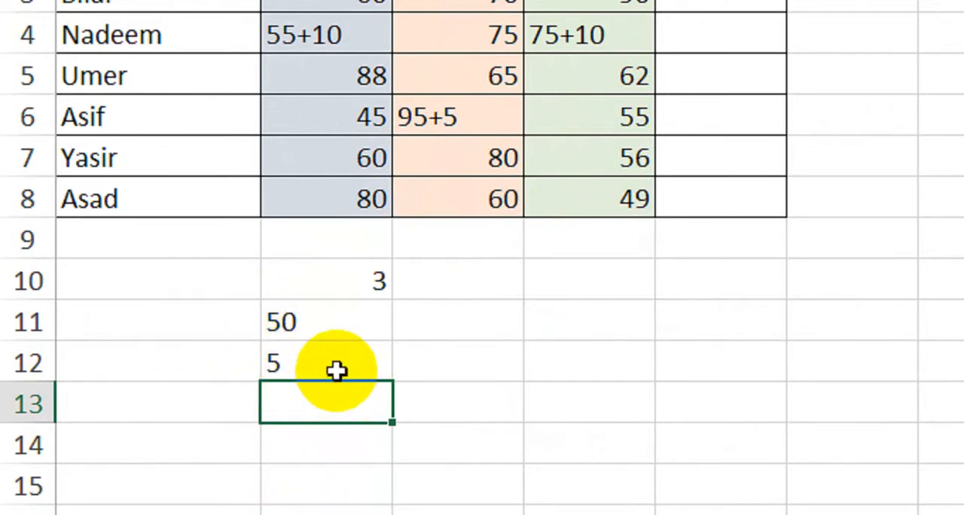
Enter the formula =ISNUMBER(B2) in Total cell E2 to check whether the Eng mark is a number.
{"action": "scroll", "coordinate": [674, 71], "scroll_direction": "up", "scroll_amount": 1}
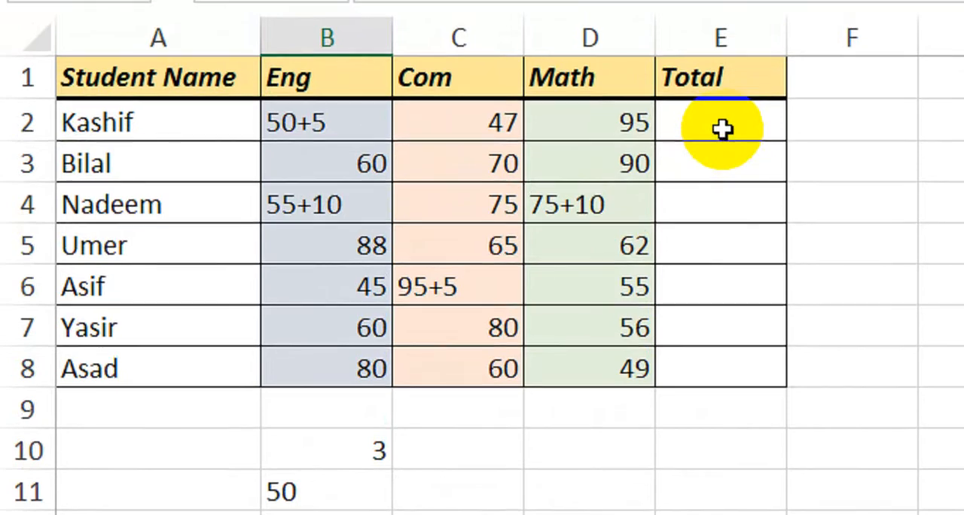
{"action": "left_click", "coordinate": [723, 129]}
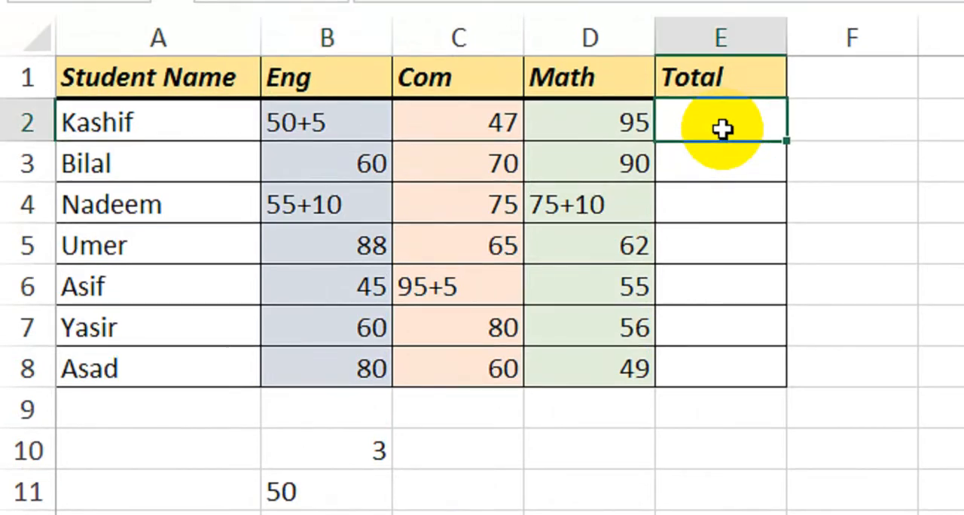
{"action": "type", "text": "="}
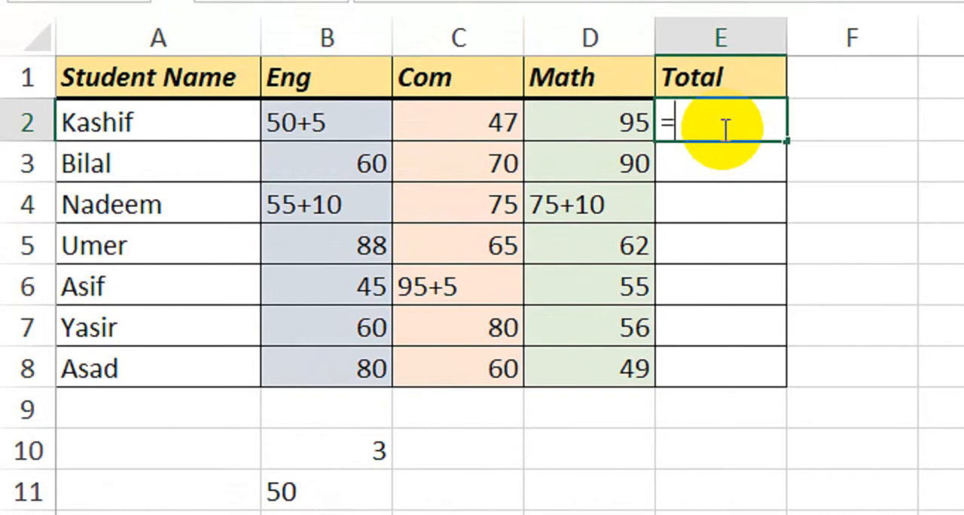
{"action": "type", "text": "isn"}
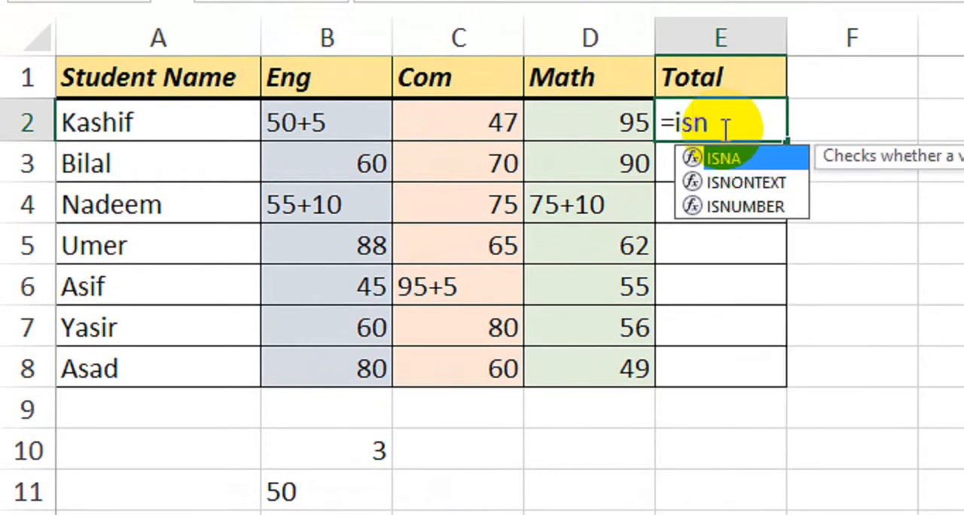
{"action": "key", "text": "Down"}
{"action": "key", "text": "Down"}
{"action": "key", "text": "Tab"}
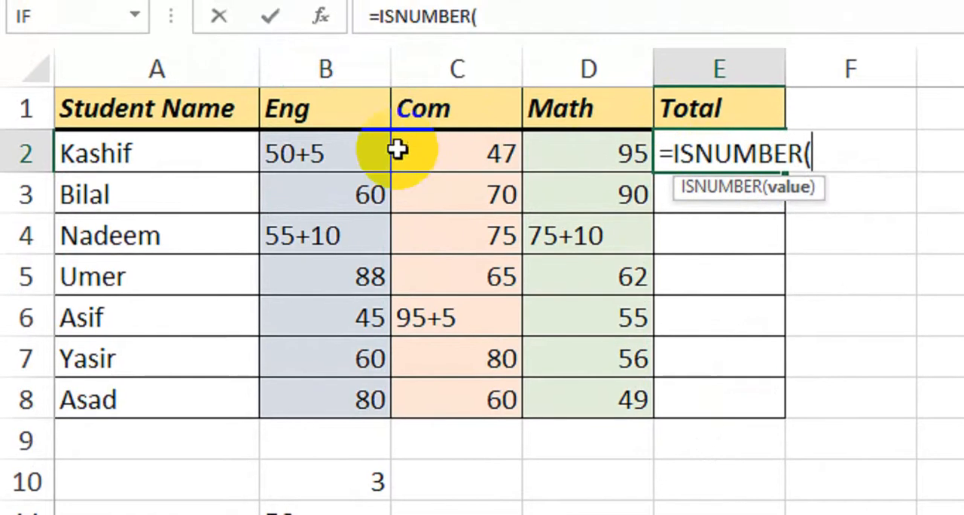
{"action": "left_click", "coordinate": [373, 122]}
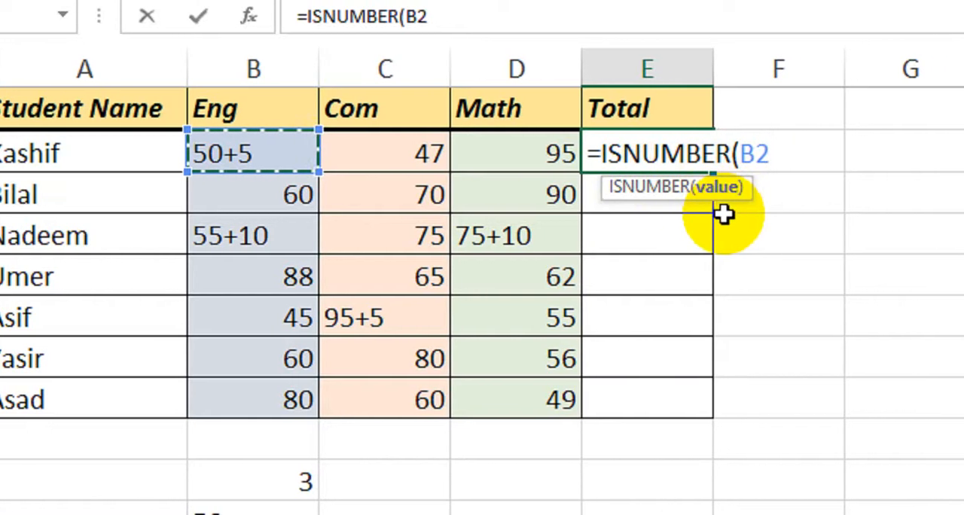
{"action": "type", "text": "_"}
{"action": "key", "text": "BackSpace"}
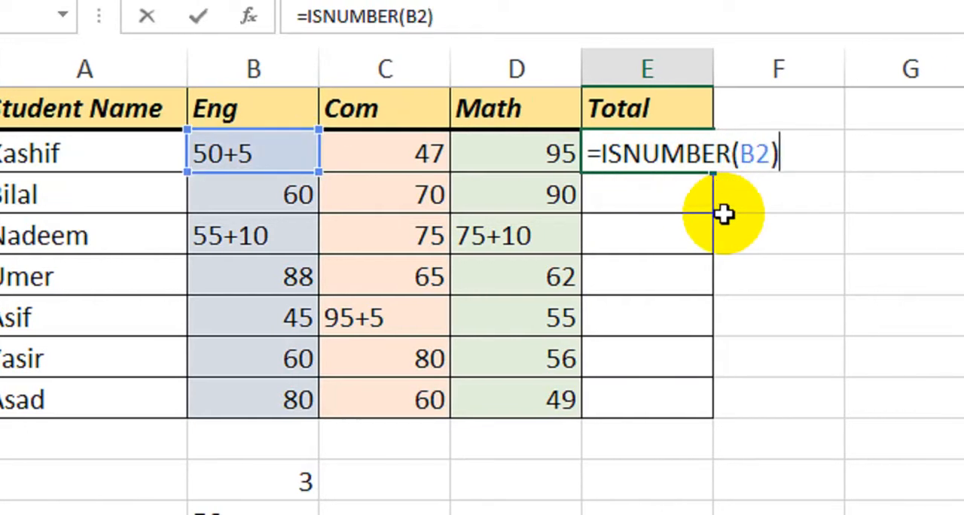
{"action": "key", "text": "Return"}
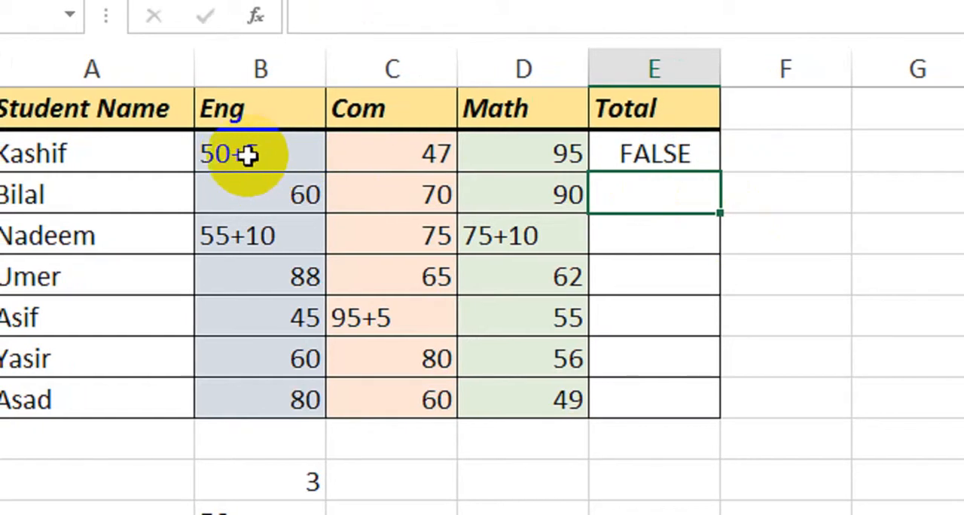
Fill the ISNUMBER formula from E2 down to E8 and compare the results with the Eng marks.
{"action": "left_click", "coordinate": [654, 154]}
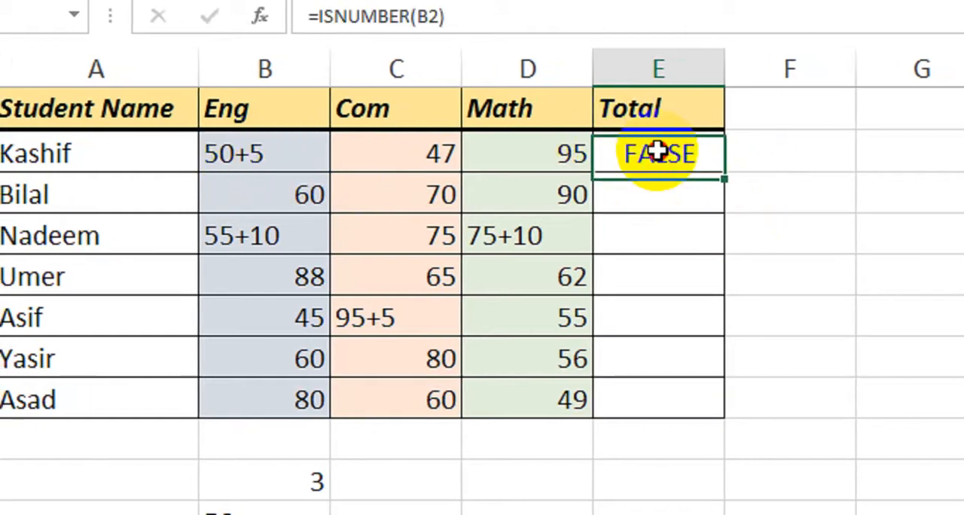
{"action": "left_click_drag", "start_coordinate": [724, 172], "coordinate": [712, 407]}
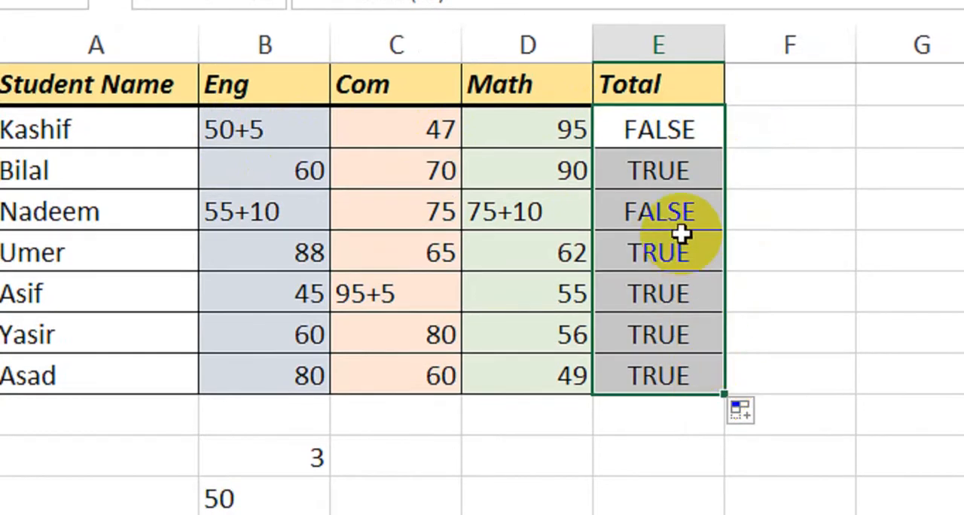
{"action": "left_click", "coordinate": [308, 168]}
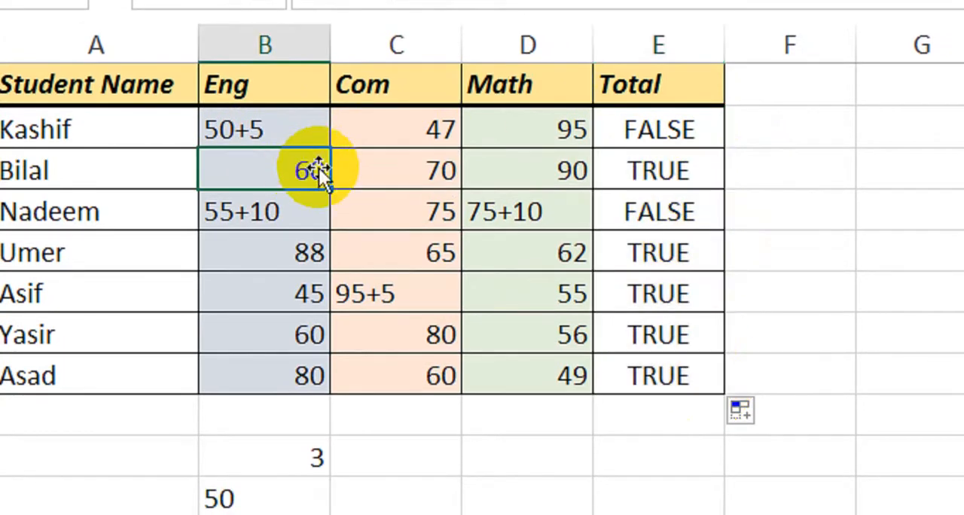
{"action": "left_click", "coordinate": [278, 211]}
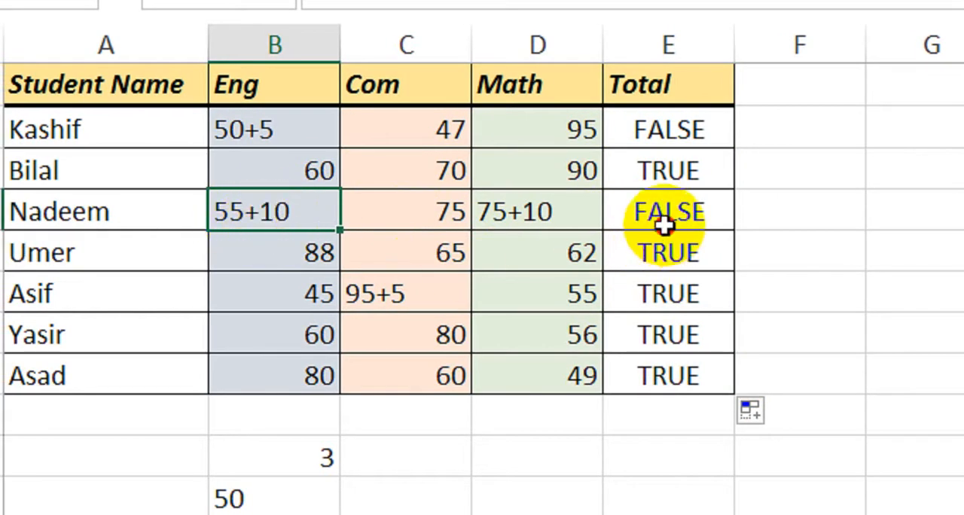
{"action": "left_click", "coordinate": [649, 257]}
{"action": "left_click", "coordinate": [655, 325]}
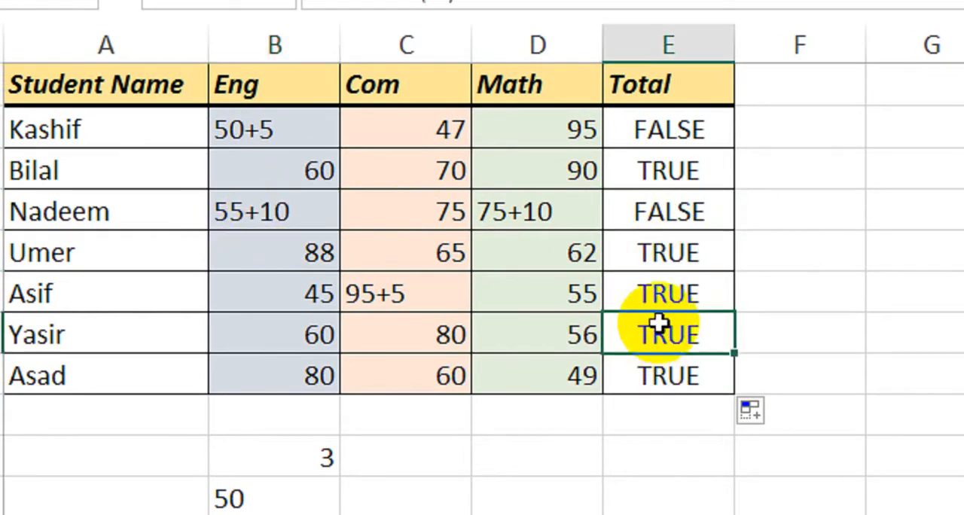
Wrap the ISNUMBER test in cell E2 in an IF function with B2 as the value if true, giving =if(ISNUMBER(B2),B2,.
{"action": "double_click", "coordinate": [698, 133]}
{"action": "left_click", "coordinate": [620, 129]}
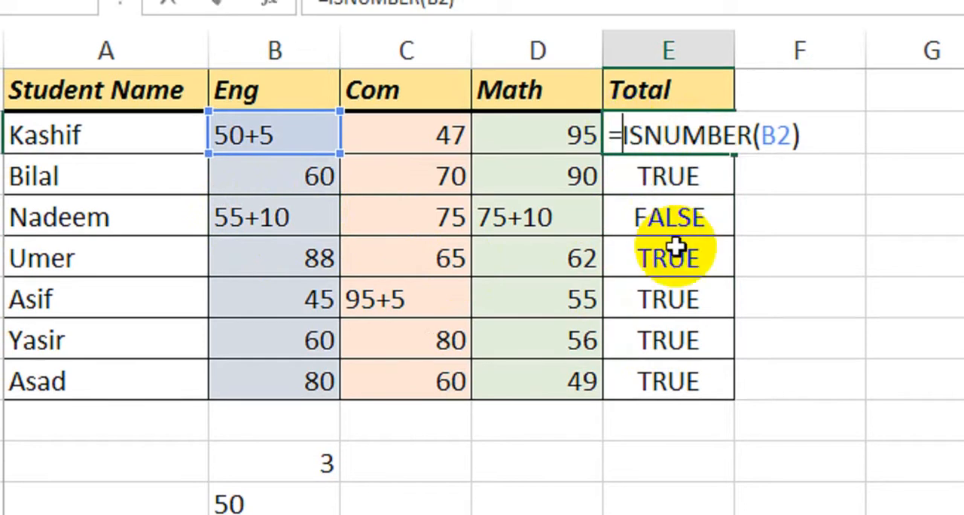
{"action": "type", "text": "if"}
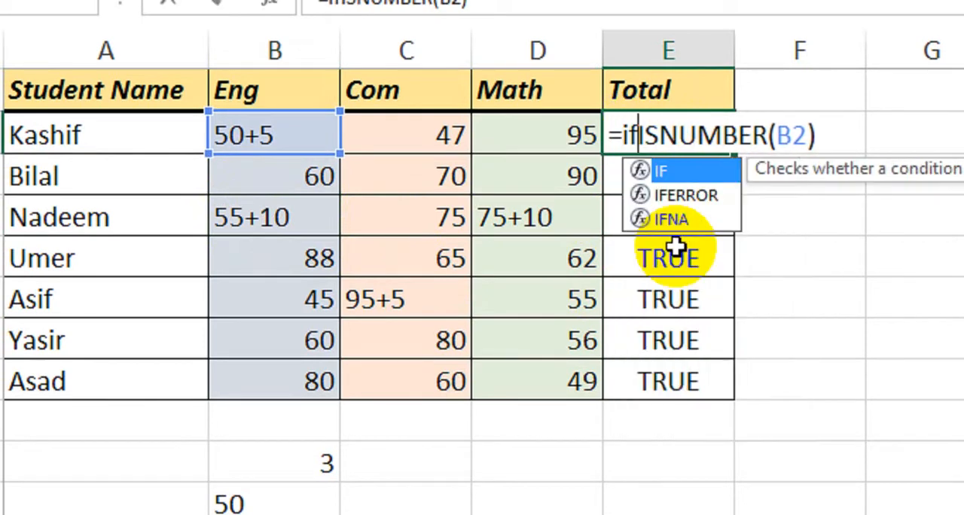
{"action": "type", "text": "("}
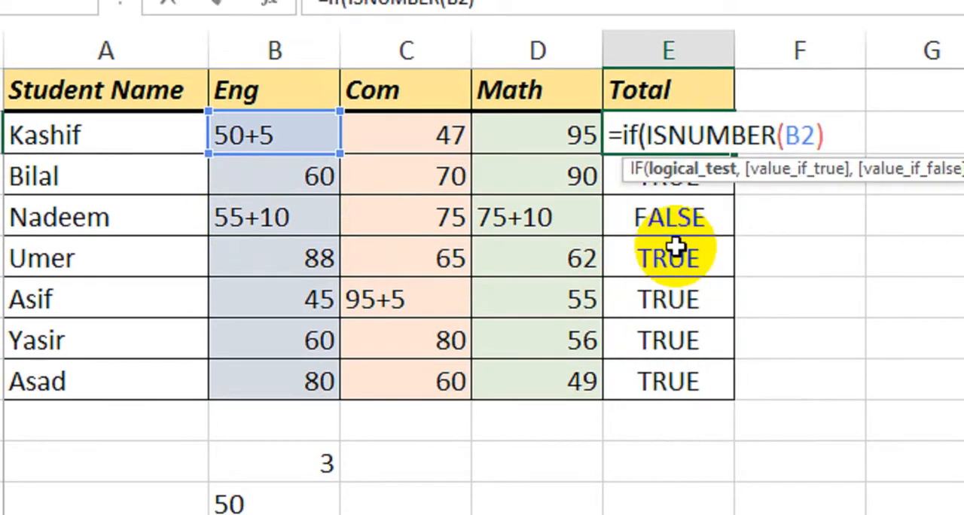
{"action": "left_click", "coordinate": [841, 136]}
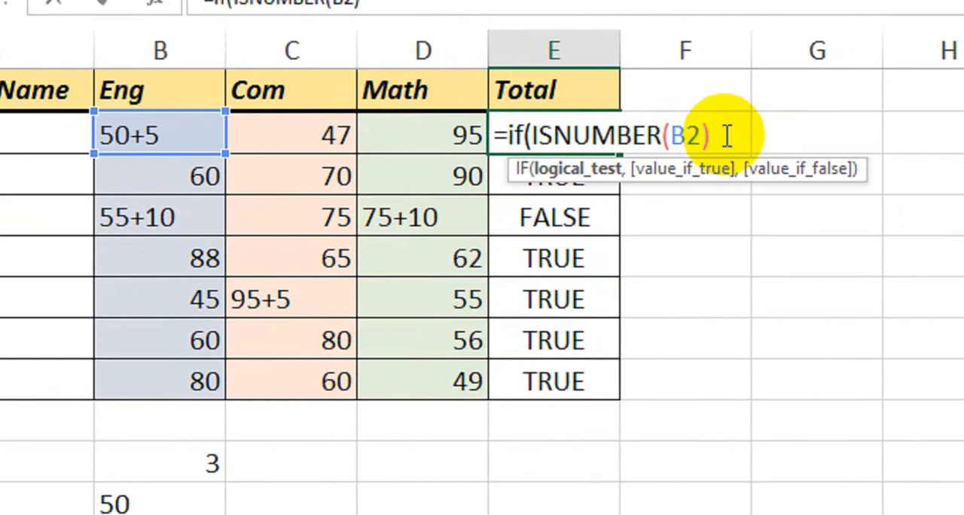
{"action": "type", "text": ","}
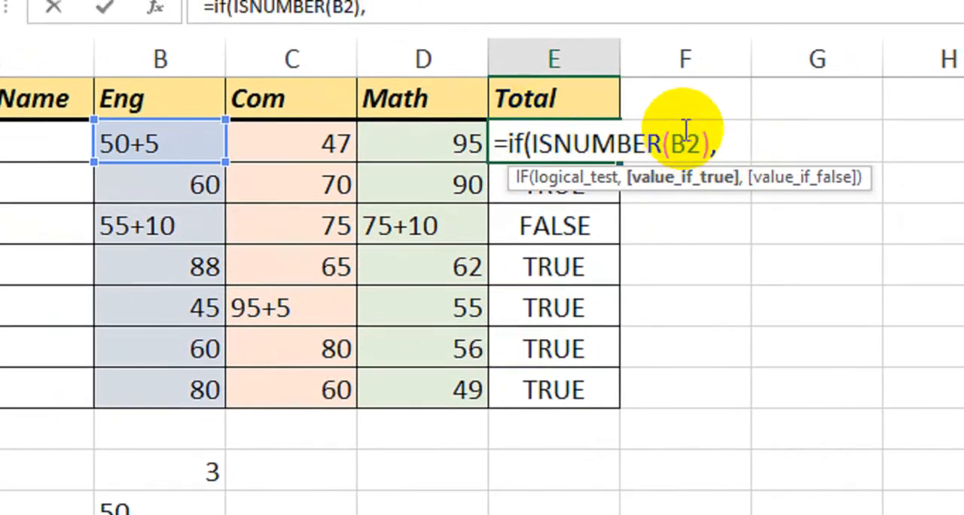
{"action": "left_click", "coordinate": [205, 145]}
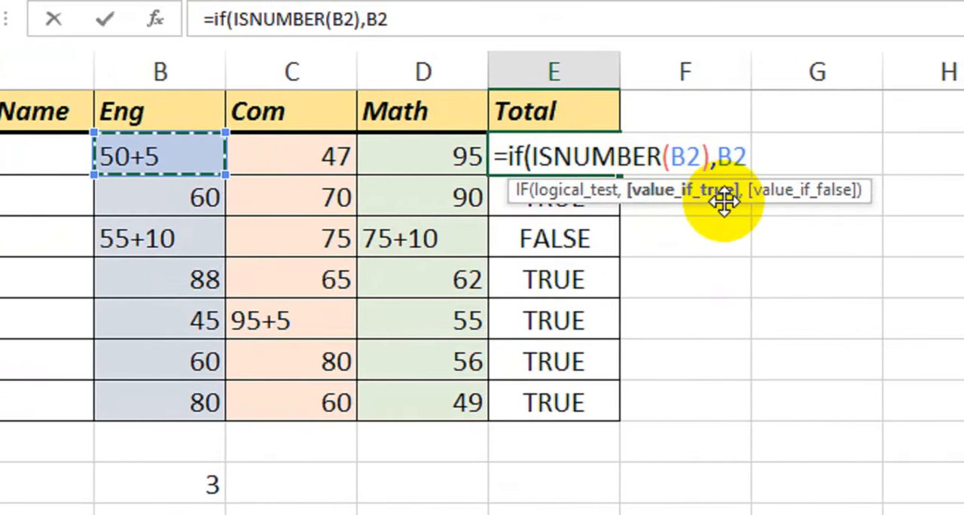
{"action": "type", "text": ","}
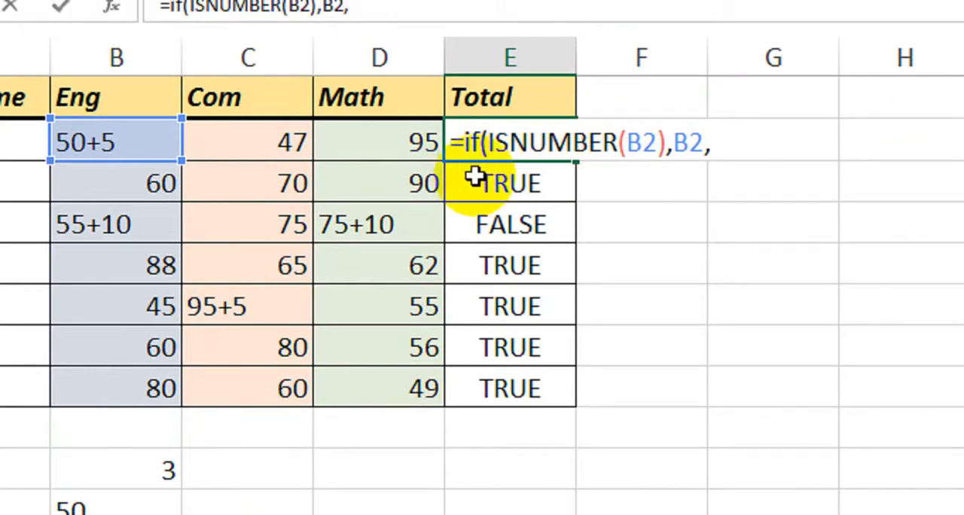
Store the incomplete IF formula in E2 as text with a leading apostrophe and copy the LEFT expression from cell B11 without its equals sign.
{"action": "key", "text": "Home"}
{"action": "type", "text": "'"}
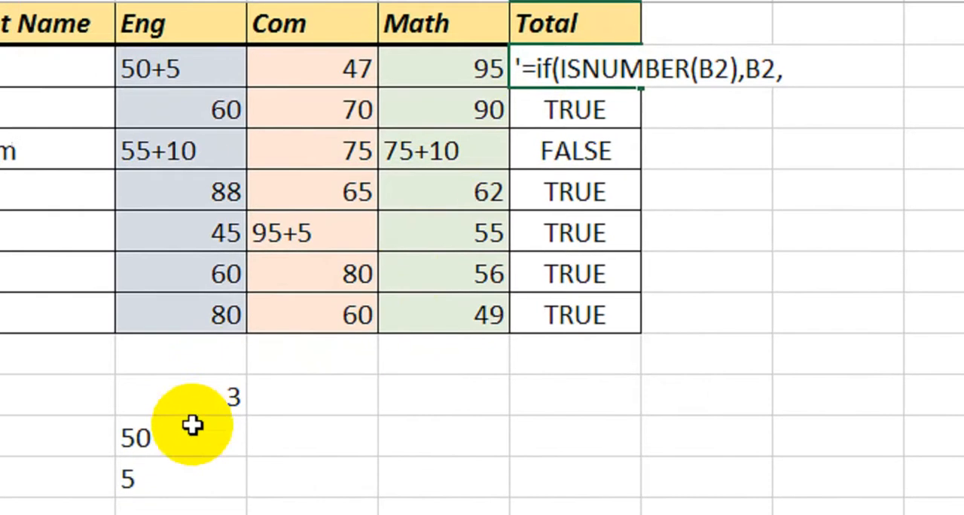
{"action": "left_click", "coordinate": [202, 435]}
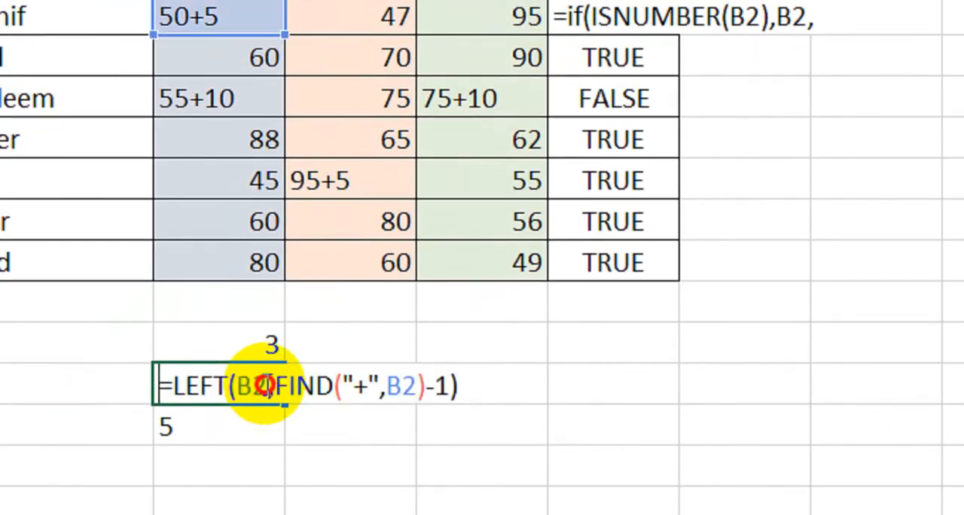
{"action": "left_click", "coordinate": [462, 386]}
{"action": "left_click_drag", "start_coordinate": [366, 386], "coordinate": [178, 384]}
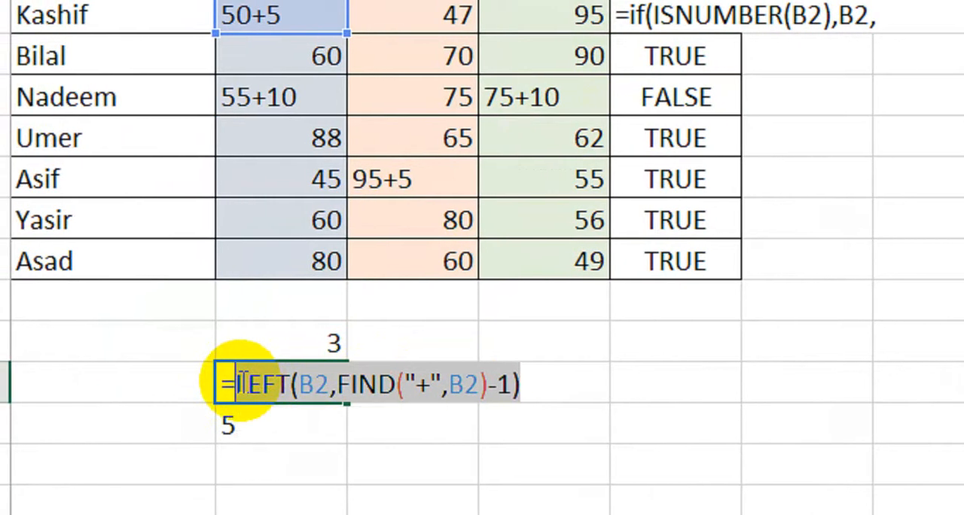
{"action": "key", "text": "Return"}
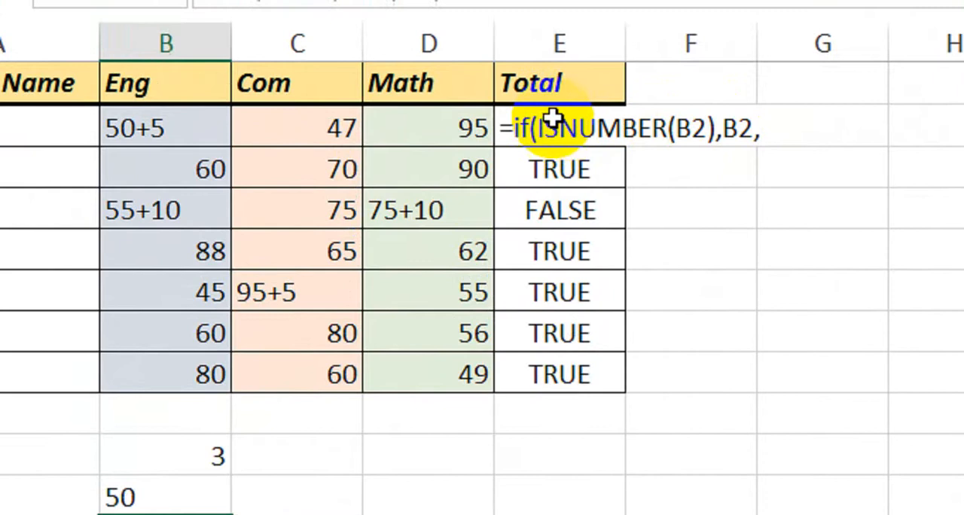
Append LEFT(B2,FIND("+",B2)-1) to the IF formula in E2 as the value if false and remove the leading apostrophe.
{"action": "left_click", "coordinate": [556, 60]}
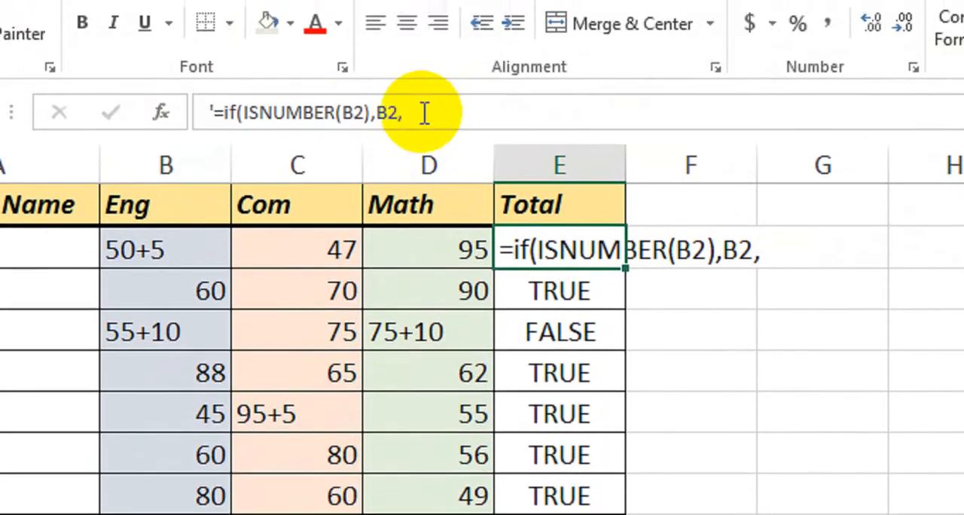
{"action": "left_click", "coordinate": [425, 70]}
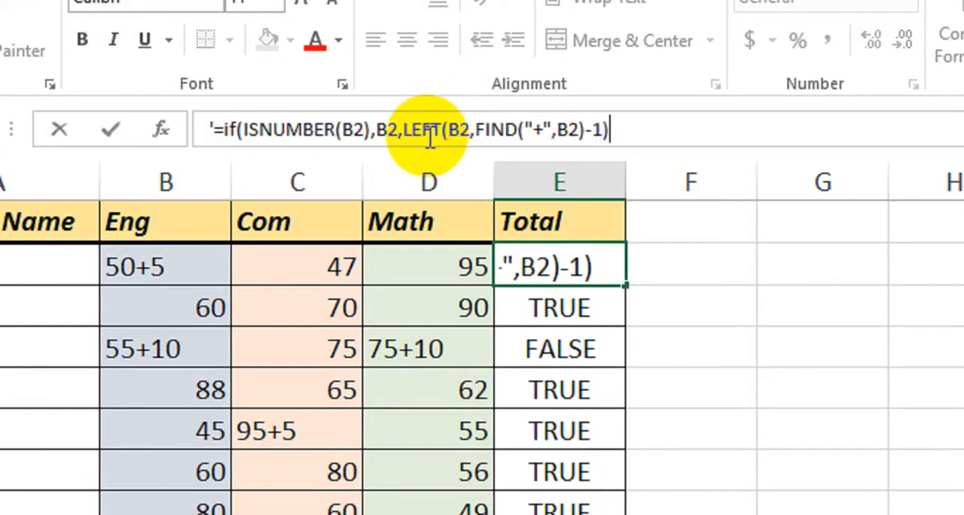
{"action": "left_click", "coordinate": [214, 130]}
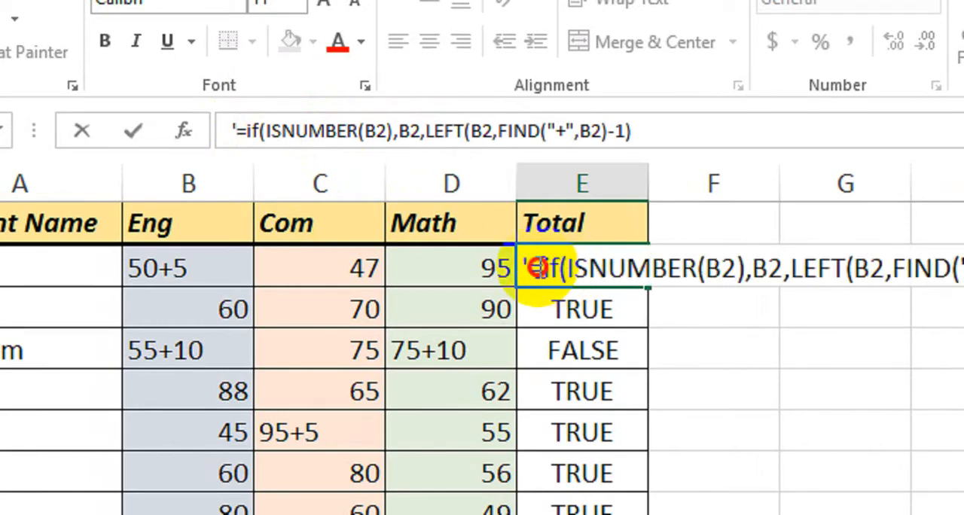
{"action": "key", "text": "BackSpace"}
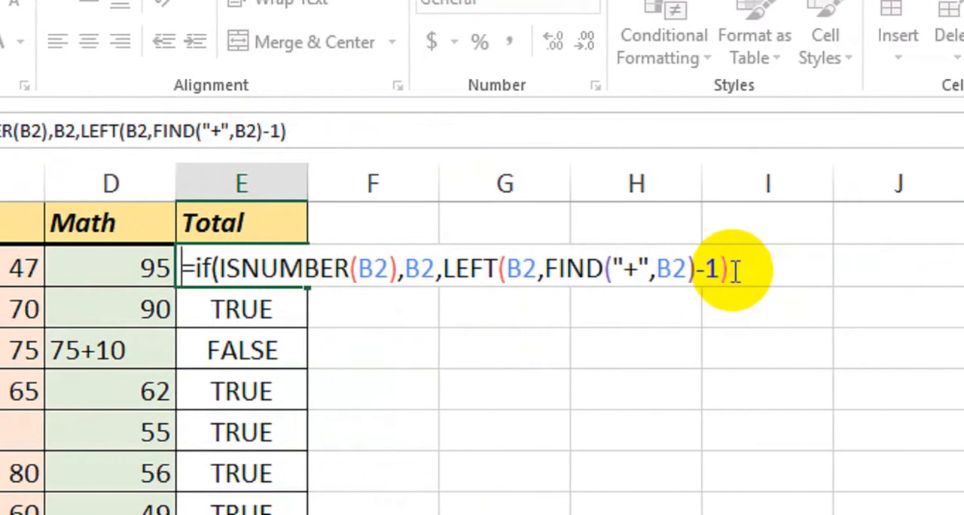
Add a plus sign to the end of the E2 formula, store it as text with a leading apostrophe, and copy the MID expression from B12.
{"action": "left_click", "coordinate": [760, 272]}
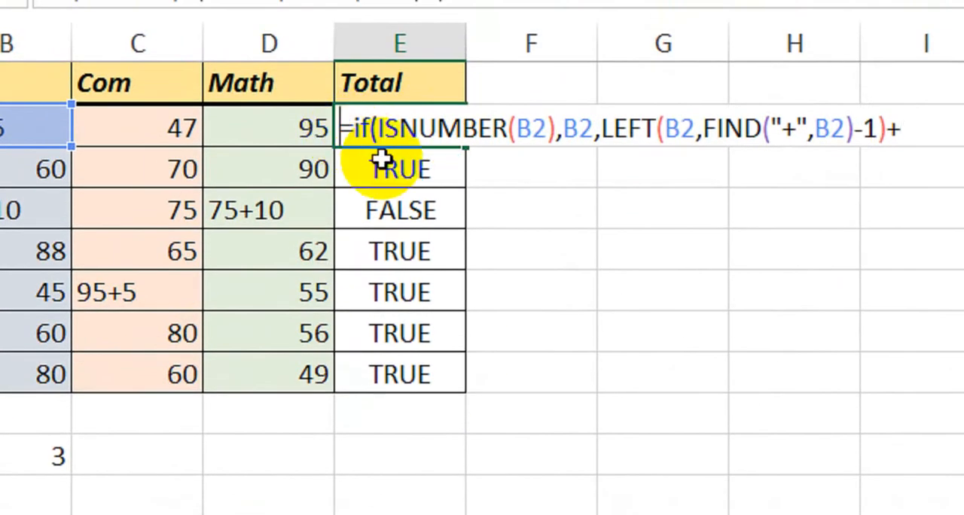
{"action": "type", "text": "'"}
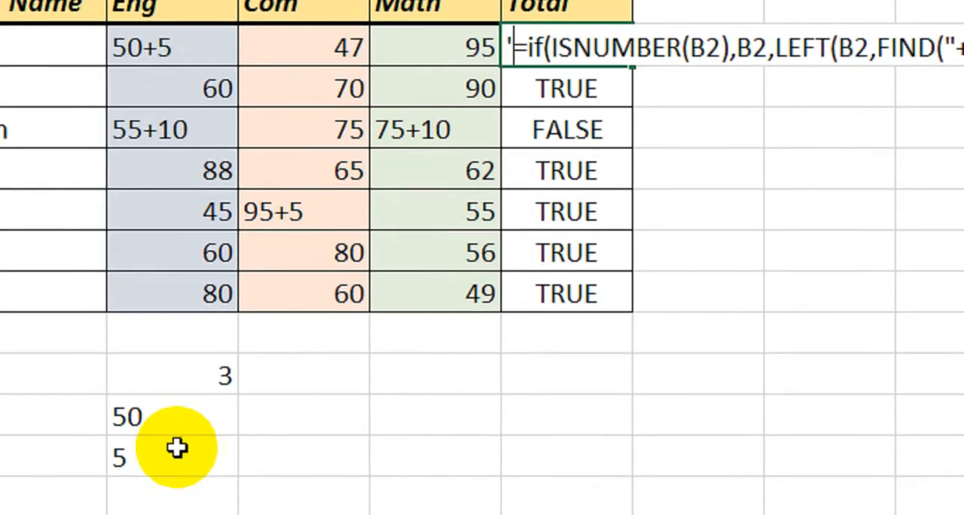
{"action": "left_click", "coordinate": [221, 463]}
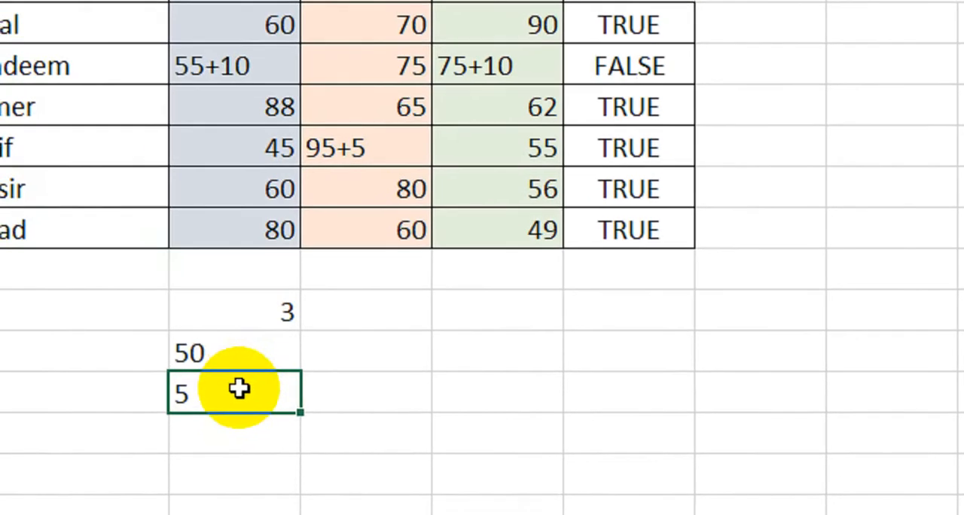
{"action": "double_click", "coordinate": [238, 389]}
{"action": "left_click_drag", "start_coordinate": [504, 394], "coordinate": [193, 394]}
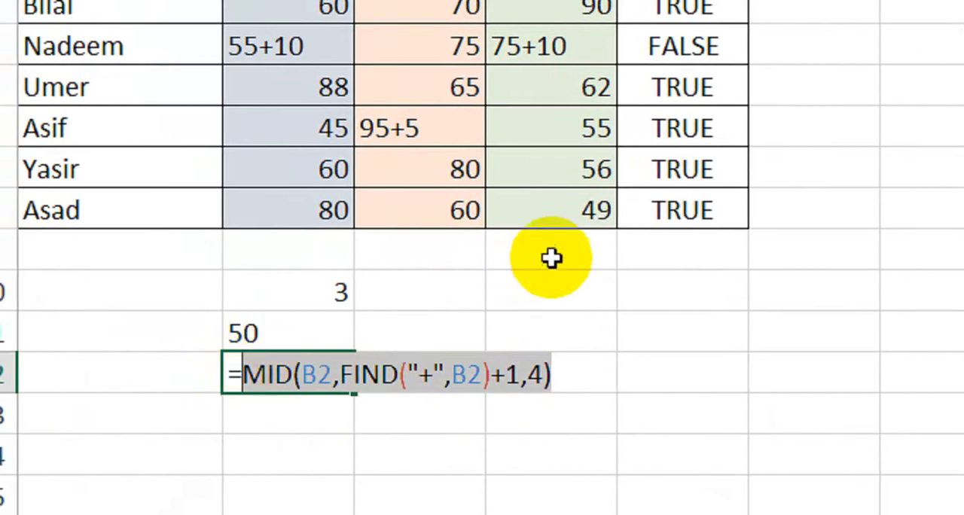
{"action": "key", "text": "Return"}
Append MID(B2,FIND("+",B2)+1,4) after the final plus sign of the E2 formula and remove the leading apostrophe.
{"action": "left_click", "coordinate": [613, 215]}
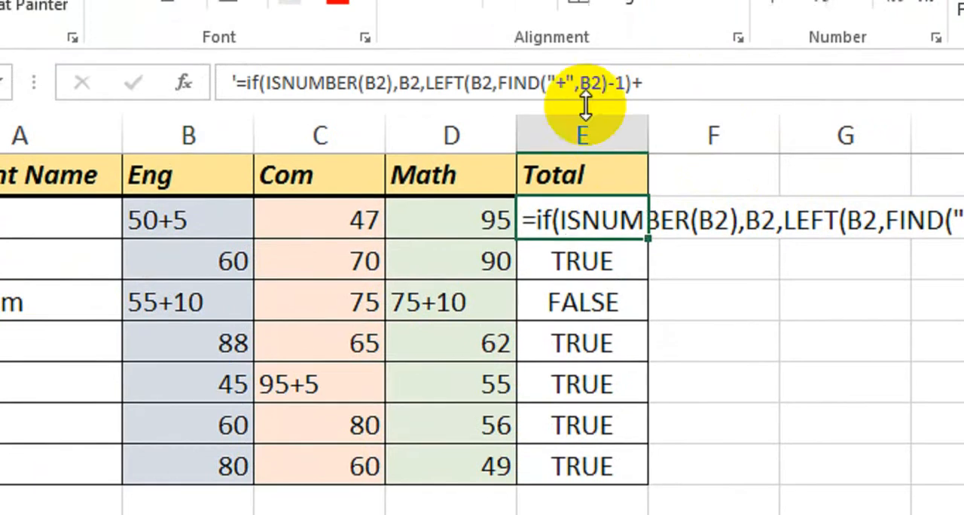
{"action": "left_click", "coordinate": [668, 92]}
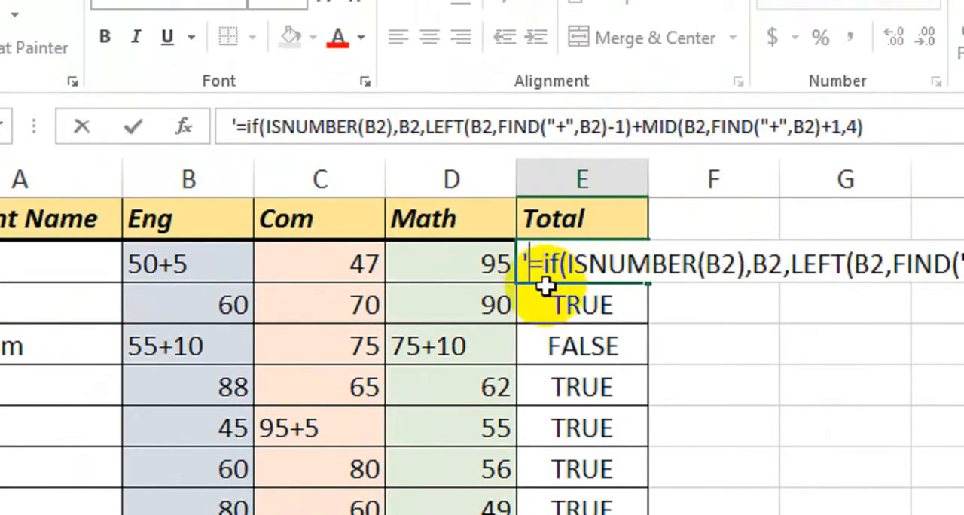
{"action": "key", "text": "Delete"}
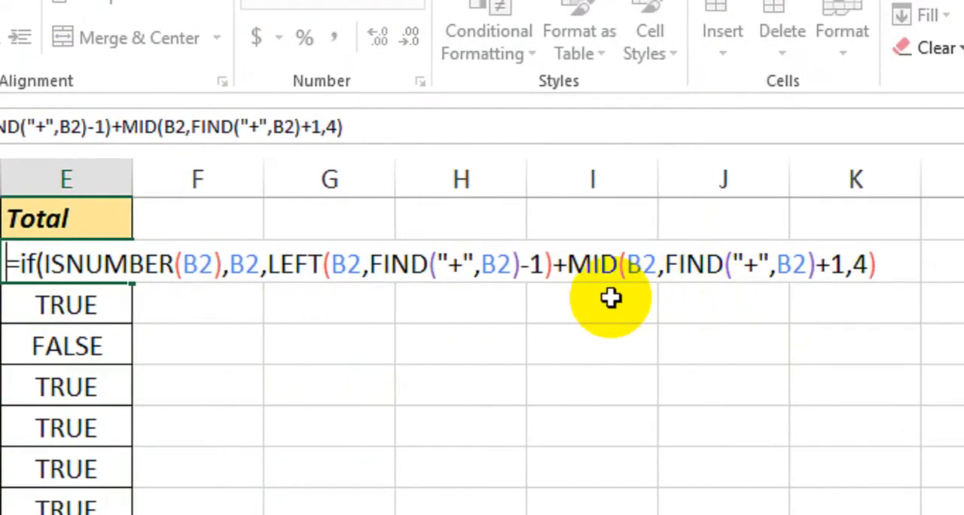
Commit the E2 formula with its final closing parenthesis and fill it down the Total column through E8.
{"action": "key", "text": "Return"}
{"action": "key", "text": "Return"}
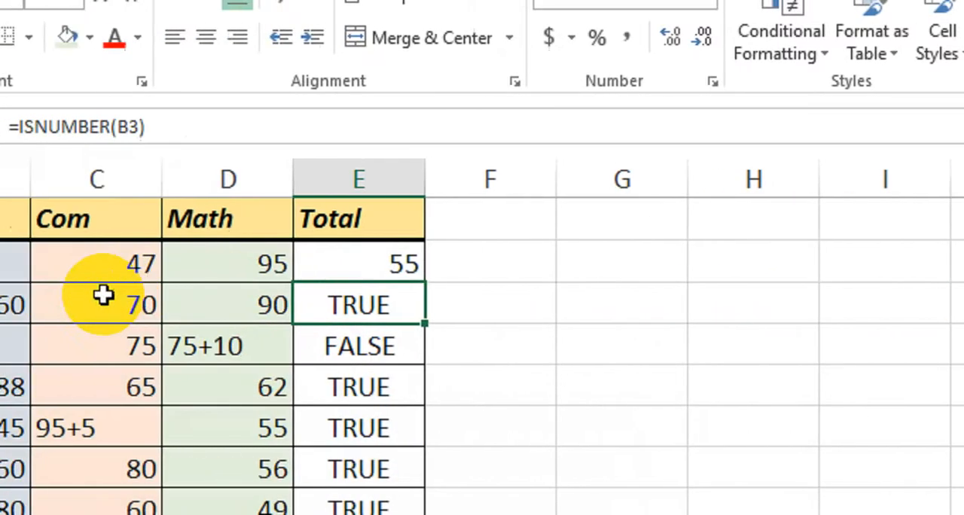
{"action": "left_click", "coordinate": [193, 265]}
{"action": "left_click", "coordinate": [540, 264]}
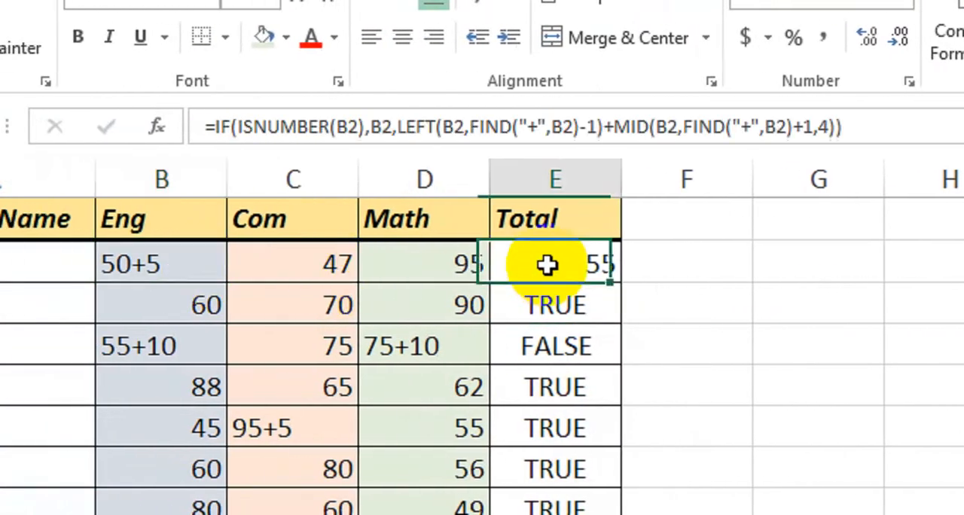
{"action": "double_click", "coordinate": [540, 265]}
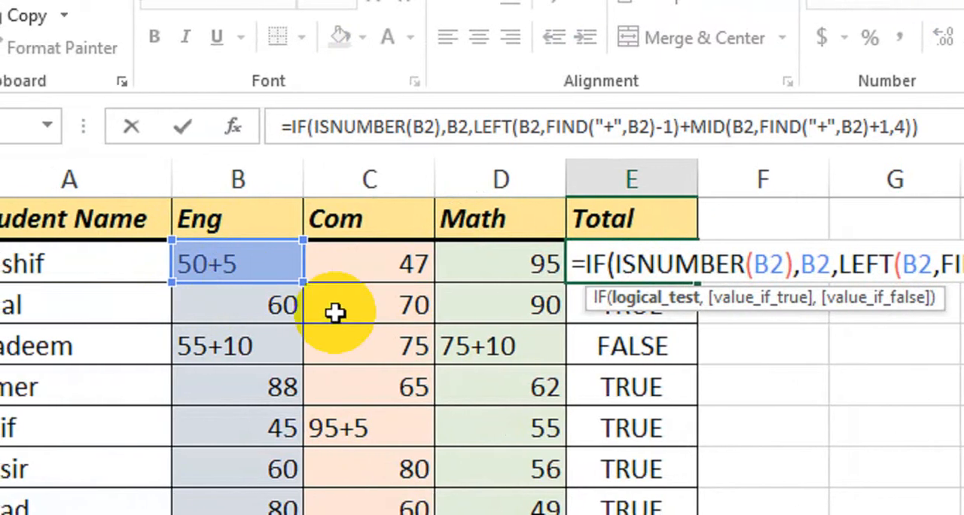
{"action": "key", "text": "Return"}
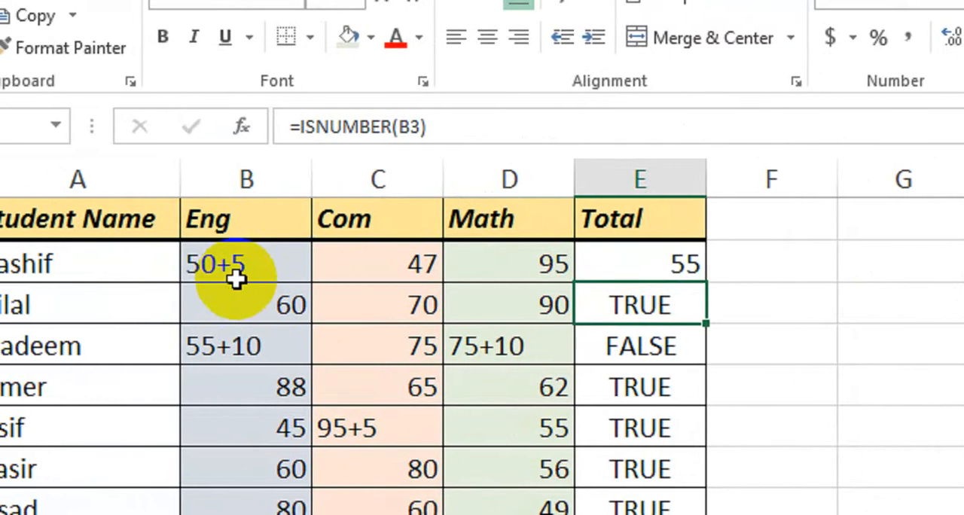
{"action": "left_click", "coordinate": [622, 271]}
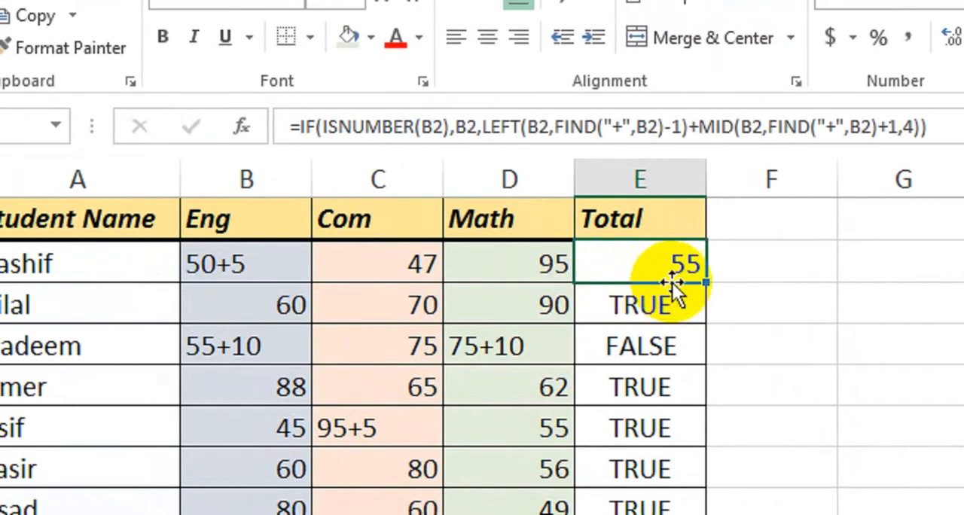
{"action": "left_click_drag", "start_coordinate": [711, 301], "coordinate": [684, 510]}
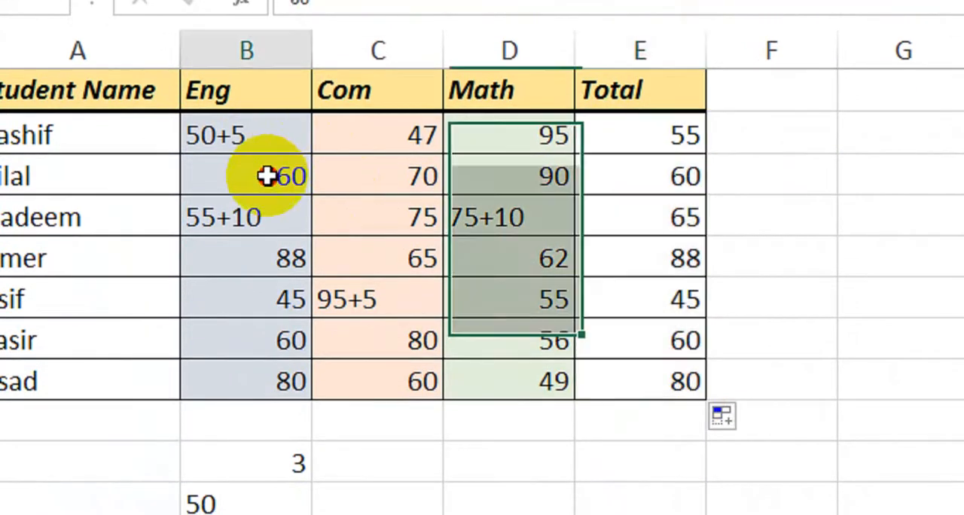
Compare the Total values with the Eng marks row by row and review the Com and Math marks in row 2.
{"action": "left_click", "coordinate": [586, 174]}
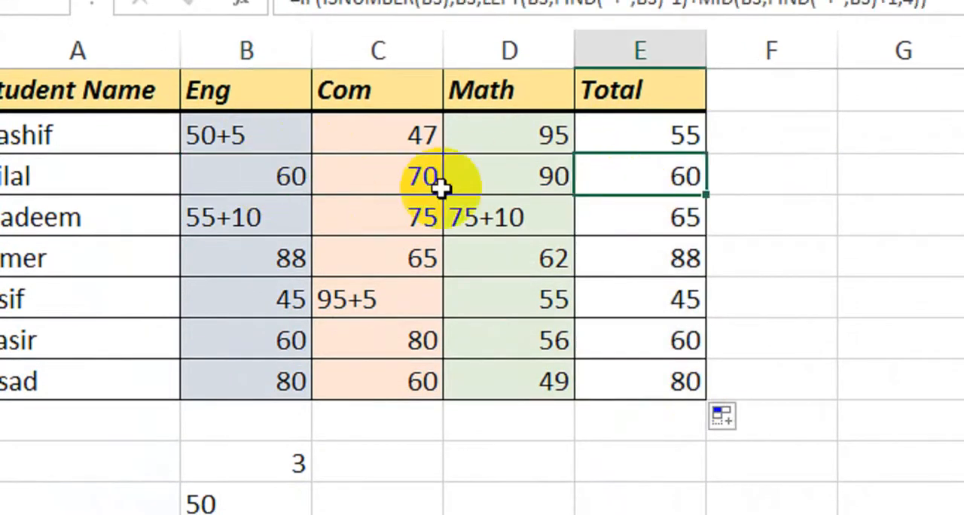
{"action": "left_click", "coordinate": [262, 216]}
{"action": "left_click", "coordinate": [629, 221]}
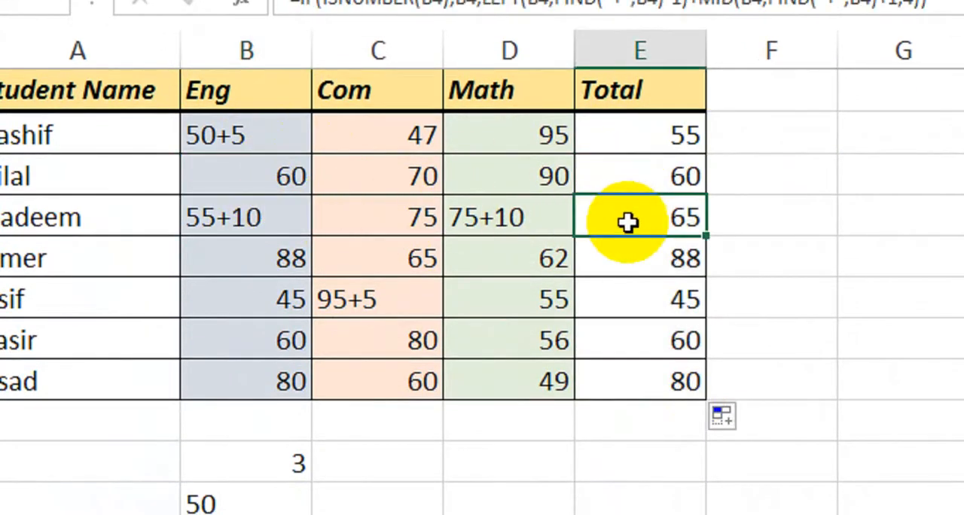
{"action": "left_click", "coordinate": [274, 257]}
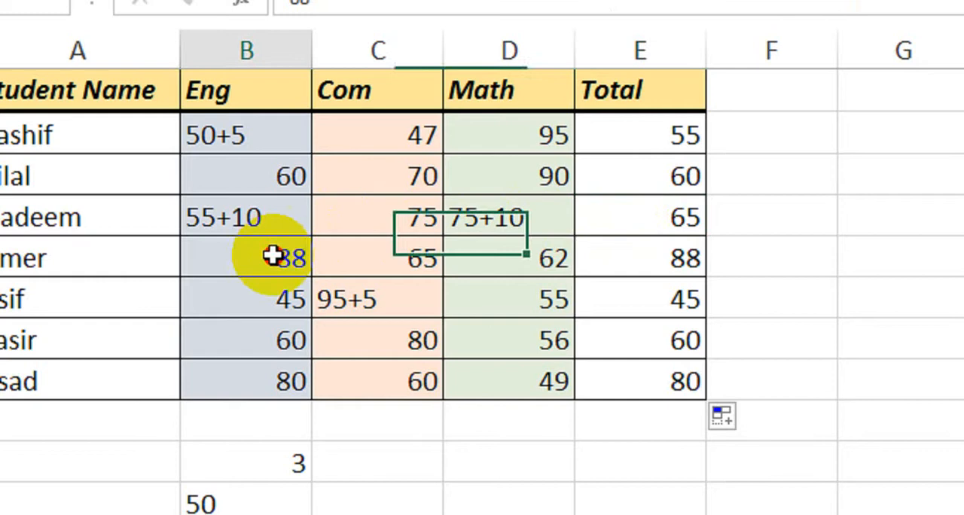
{"action": "left_click", "coordinate": [628, 257]}
{"action": "left_click", "coordinate": [289, 309]}
{"action": "left_click", "coordinate": [611, 302]}
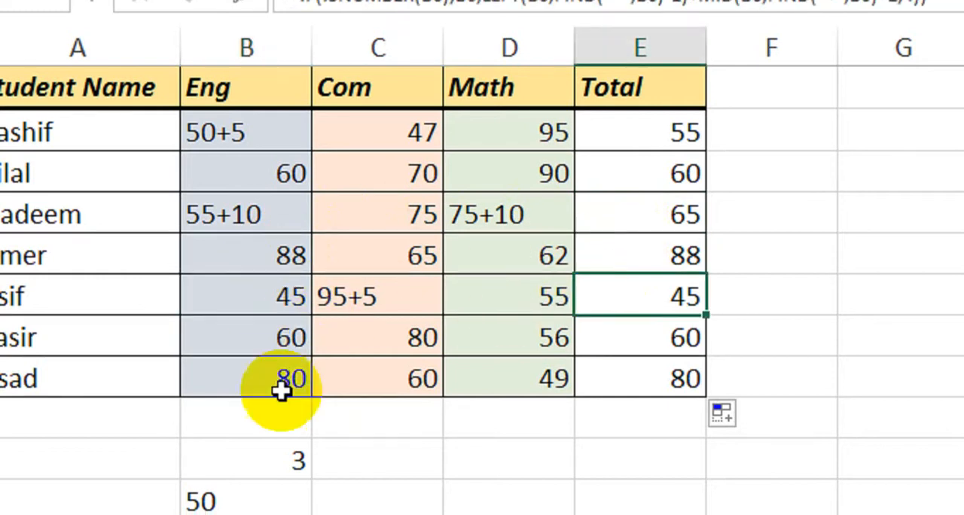
{"action": "left_click_drag", "start_coordinate": [636, 132], "coordinate": [653, 355]}
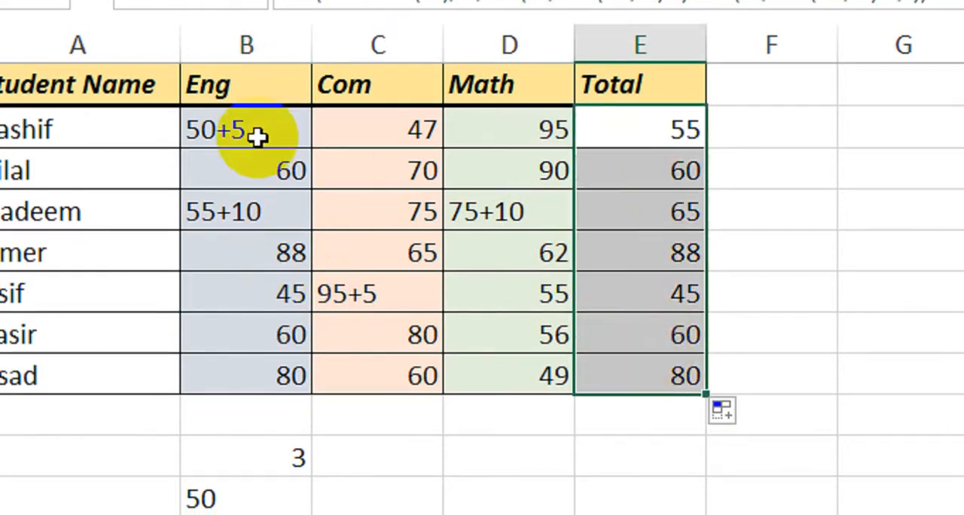
{"action": "left_click_drag", "start_coordinate": [259, 136], "coordinate": [258, 363]}
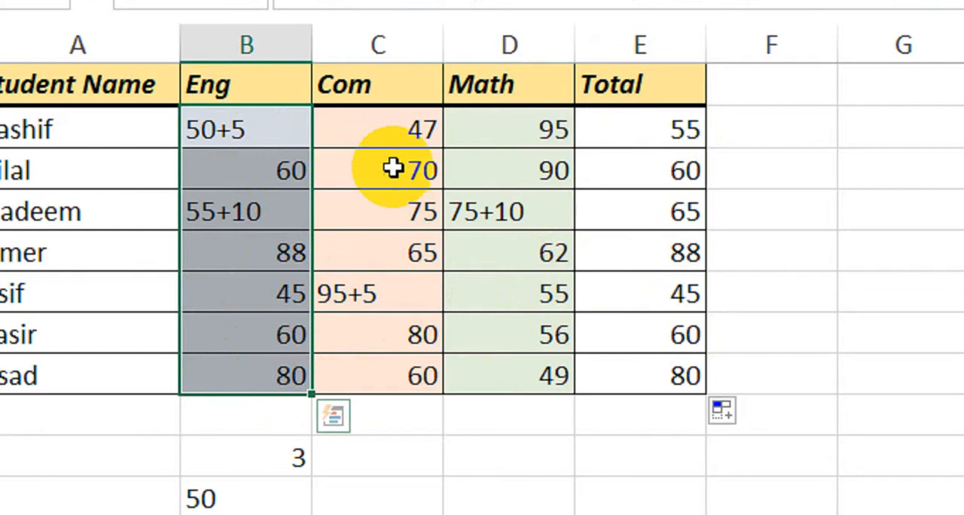
{"action": "left_click_drag", "start_coordinate": [261, 132], "coordinate": [367, 140]}
{"action": "left_click", "coordinate": [395, 129]}
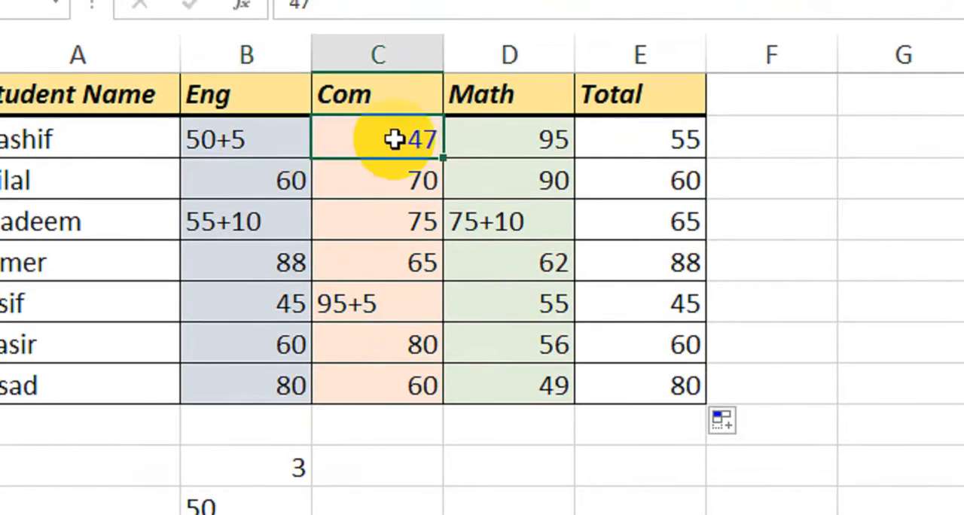
{"action": "left_click", "coordinate": [482, 139]}
{"action": "left_click", "coordinate": [625, 147]}
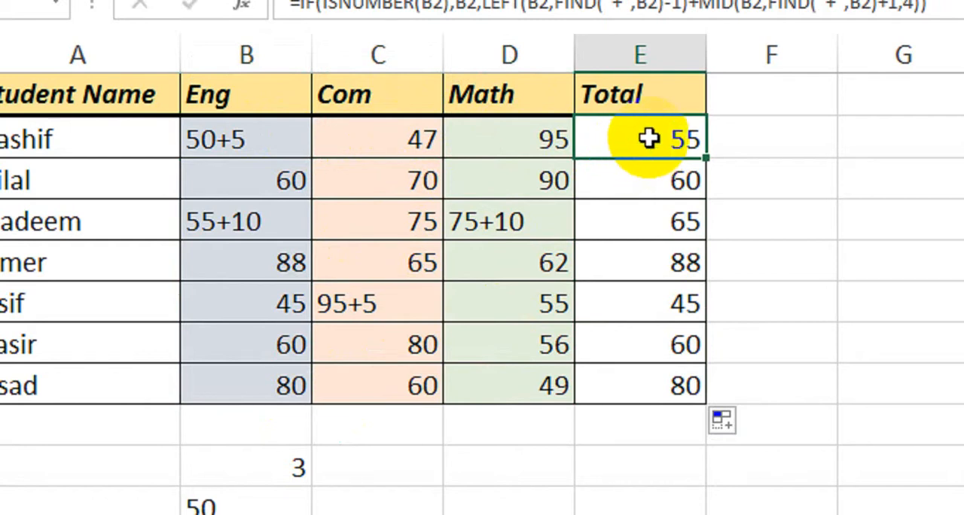
Copy the IF expression in E2 without its equals sign and append it to the end of the formula after a plus sign.
{"action": "double_click", "coordinate": [650, 138]}
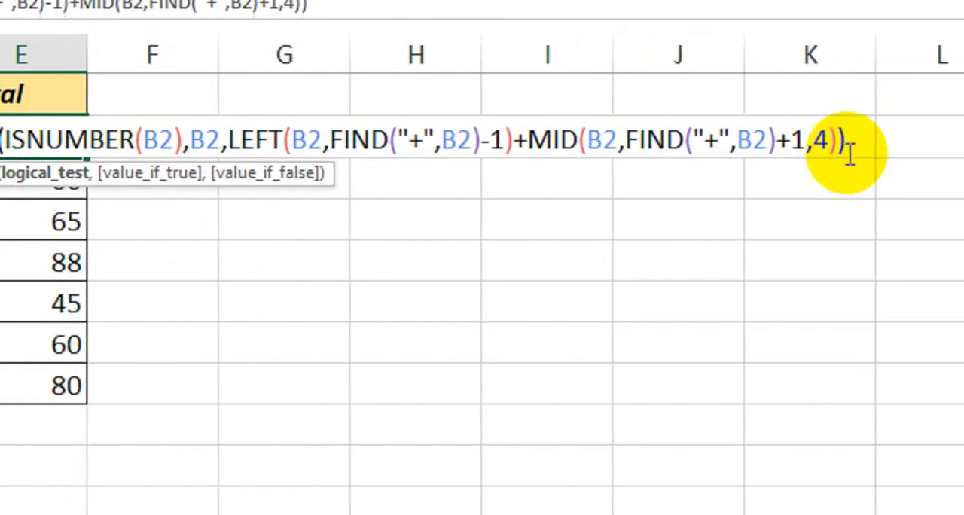
{"action": "left_click_drag", "start_coordinate": [845, 144], "coordinate": [52, 141]}
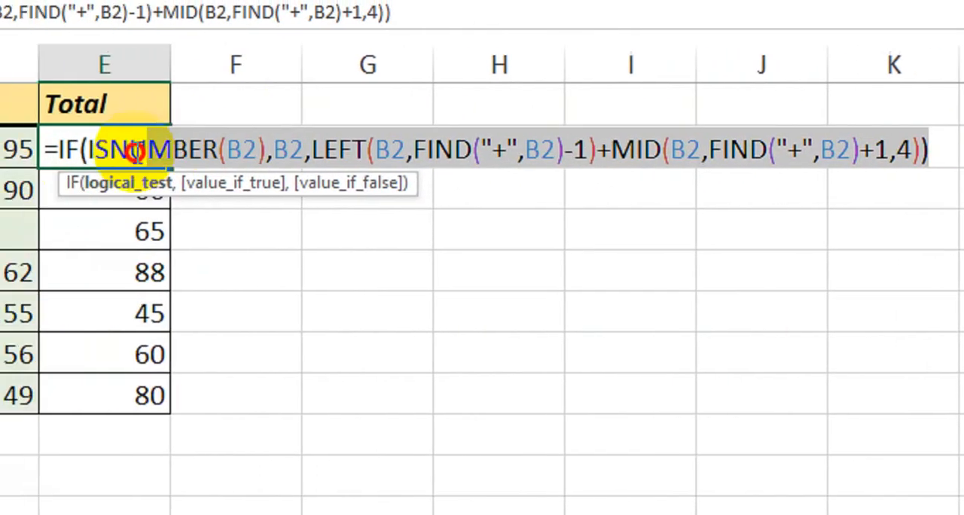
{"action": "left_click_drag", "start_coordinate": [135, 153], "coordinate": [59, 158]}
{"action": "key", "text": "ctrl+c"}
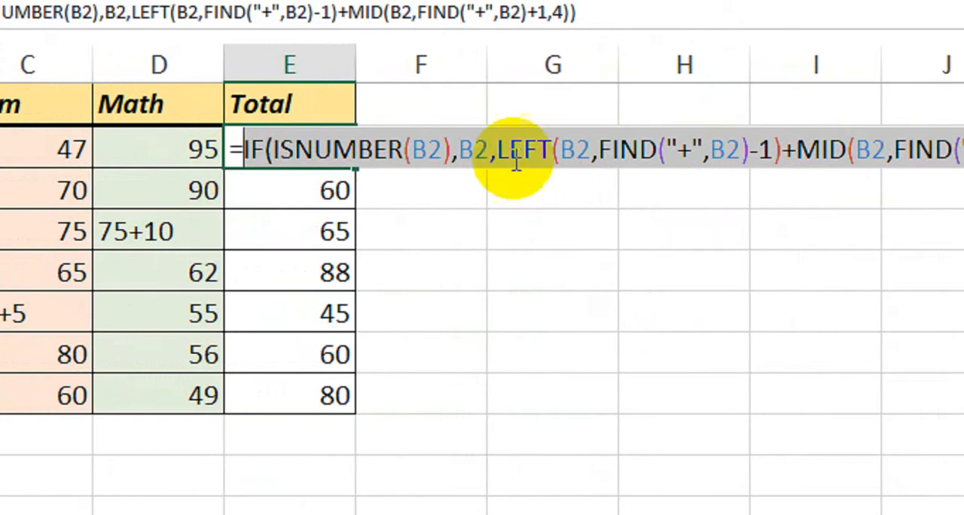
{"action": "left_click", "coordinate": [882, 148]}
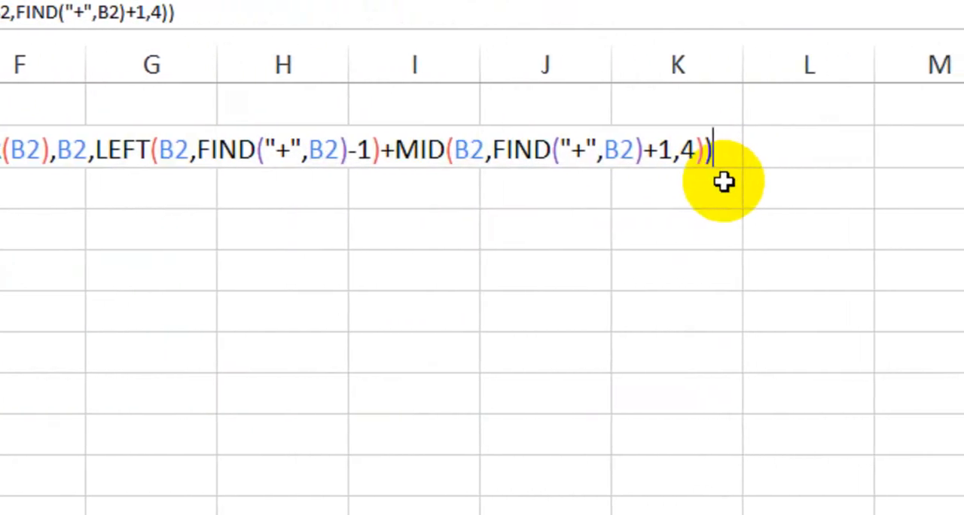
{"action": "type", "text": "+"}
{"action": "key", "text": "ctrl+v"}
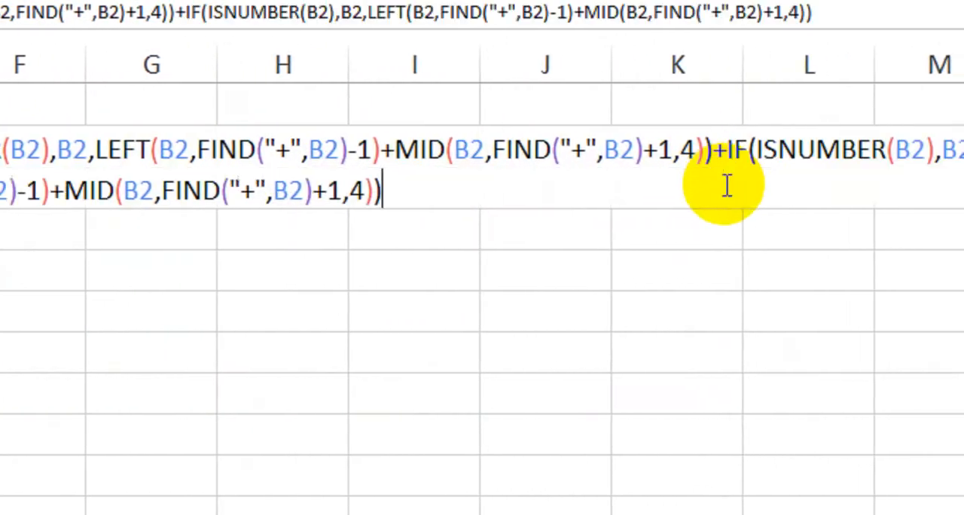
Change the ISNUMBER reference and the value if true in the second IF of the E2 formula to C2.
{"action": "left_click_drag", "start_coordinate": [725, 152], "coordinate": [858, 168]}
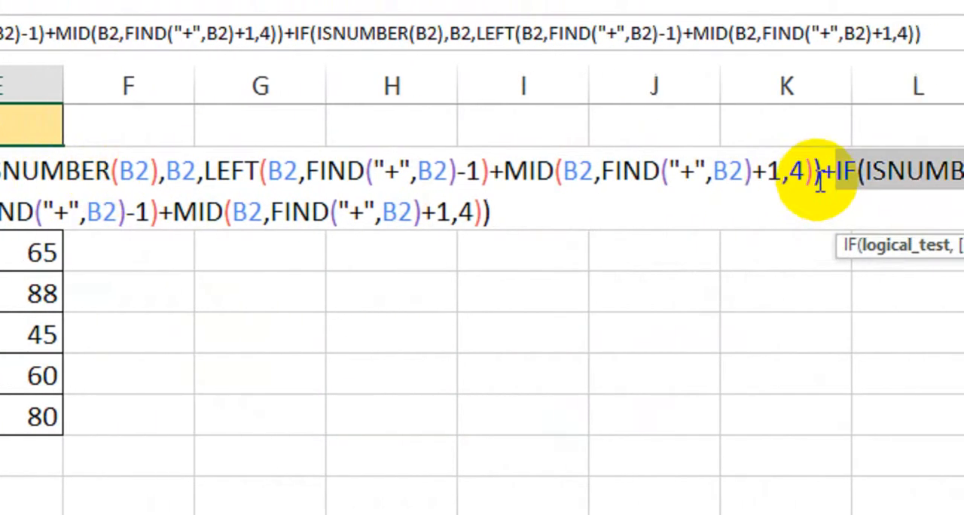
{"action": "left_click", "coordinate": [949, 172]}
{"action": "double_click", "coordinate": [725, 173]}
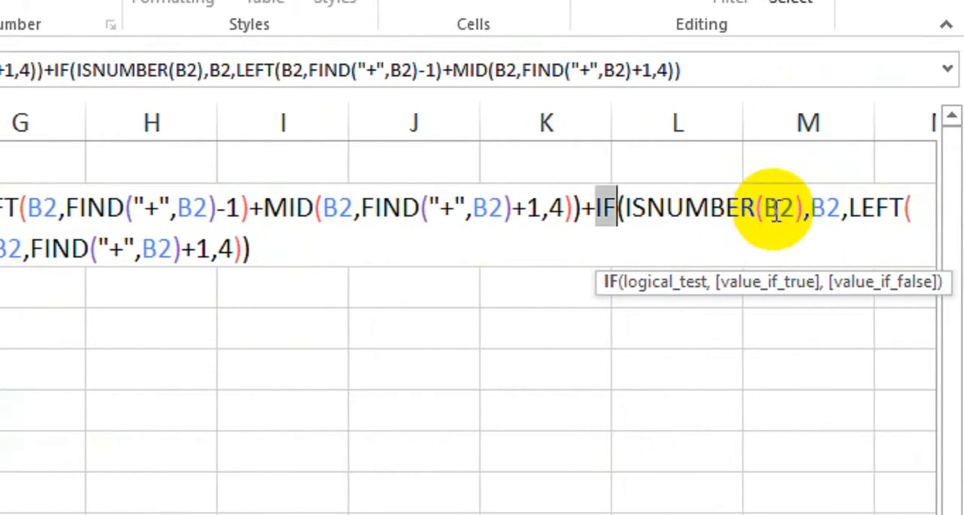
{"action": "left_click", "coordinate": [778, 209]}
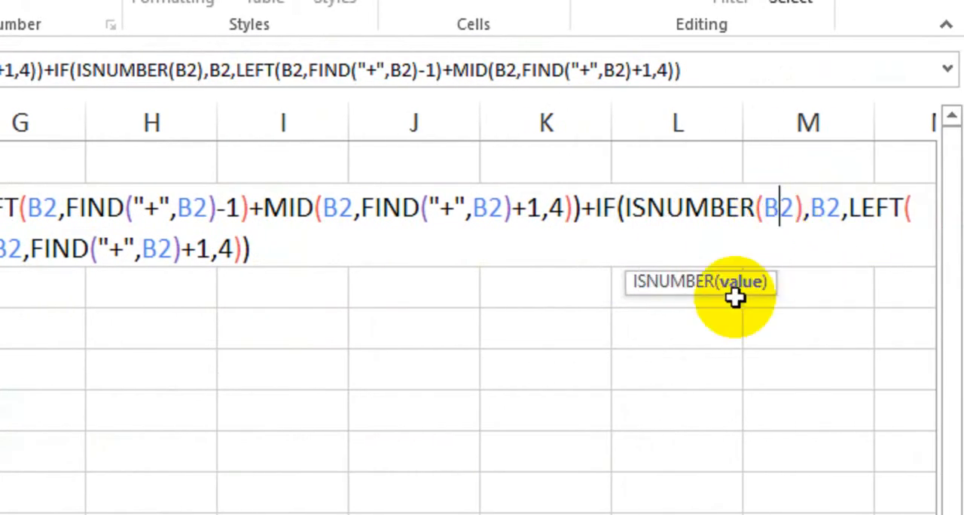
{"action": "key", "text": "BackSpace"}
{"action": "type", "text": "C"}
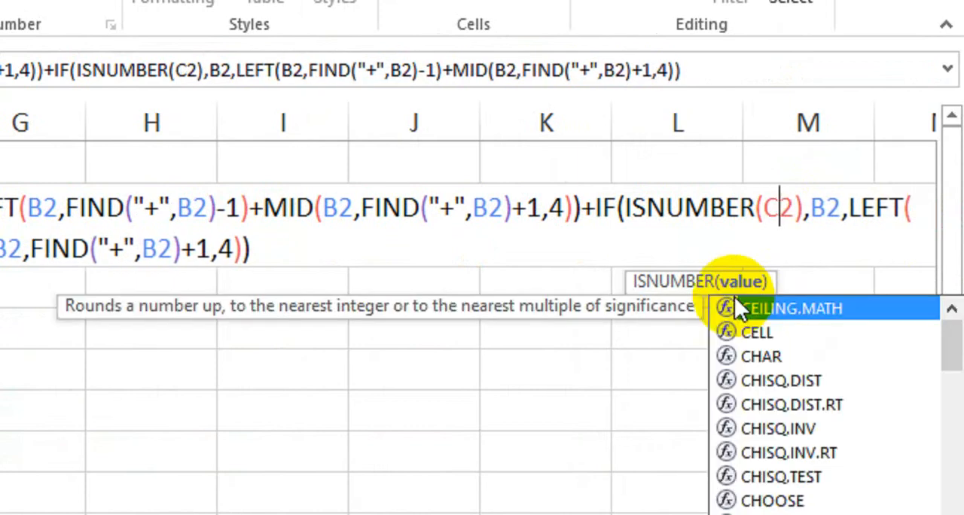
{"action": "left_click", "coordinate": [826, 213]}
{"action": "key", "text": "BackSpace"}
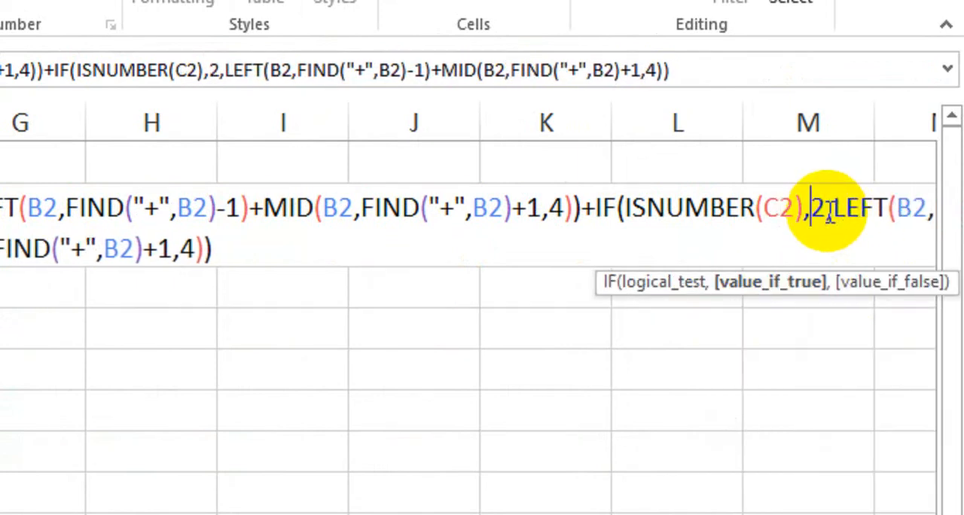
{"action": "type", "text": "C"}
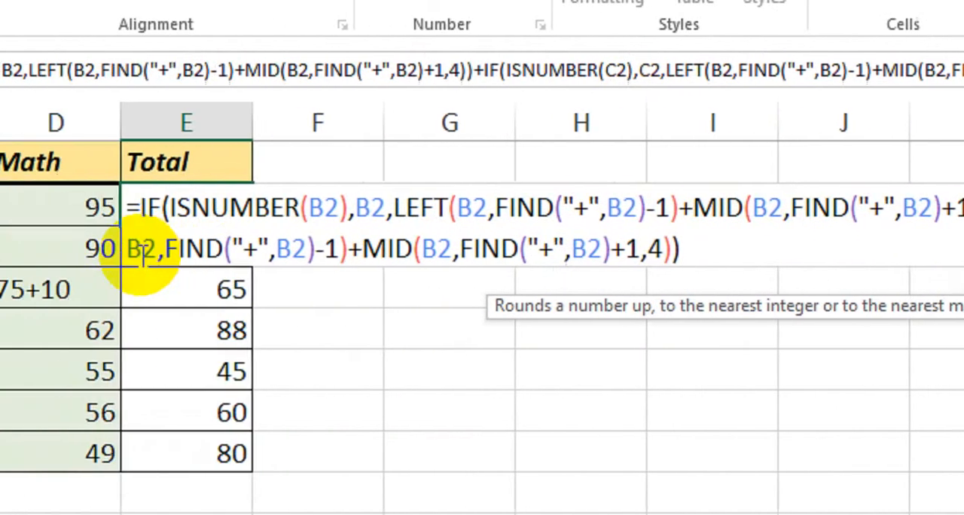
Change the LEFT reference and its nested FIND reference in the second IF to C2.
{"action": "left_click", "coordinate": [143, 252]}
{"action": "key", "text": "BackSpace"}
{"action": "type", "text": "C"}
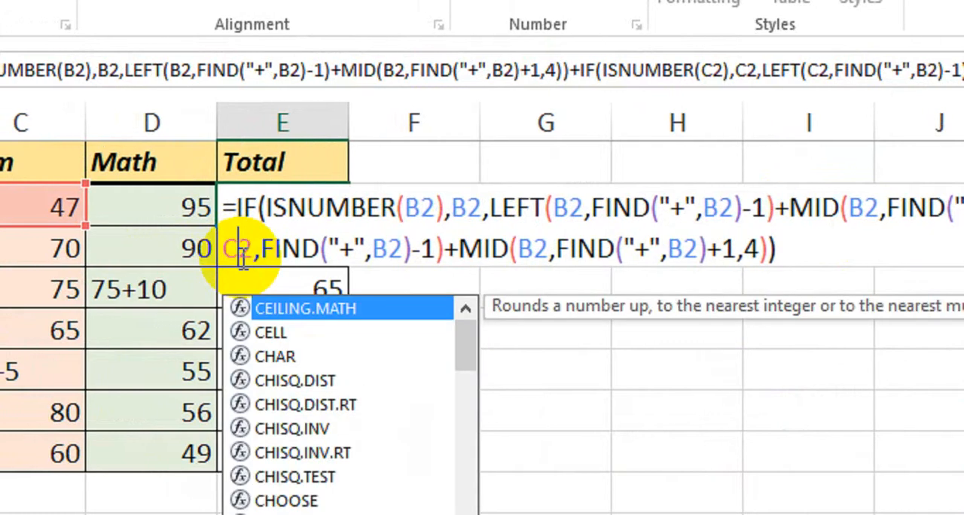
{"action": "left_click", "coordinate": [386, 248]}
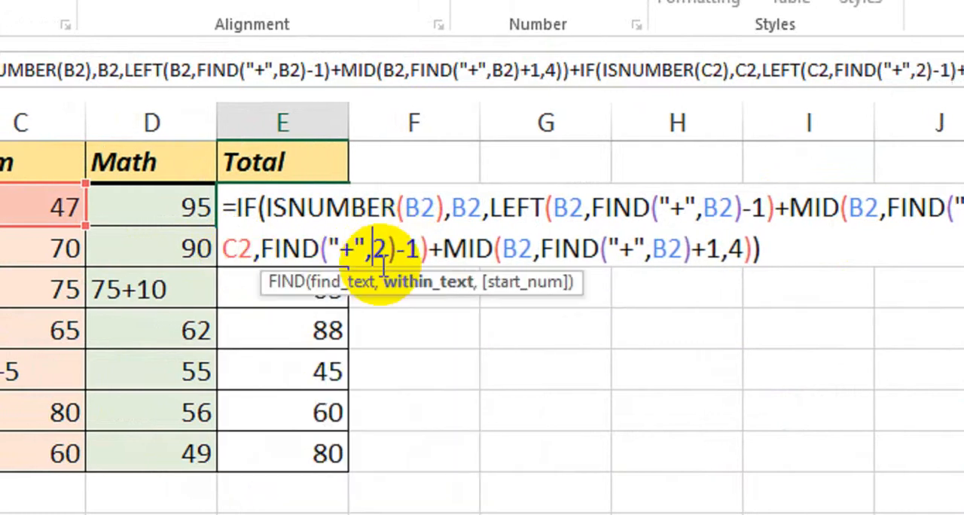
{"action": "type", "text": "C"}
Change the MID reference and its nested FIND reference in the second IF to C2.
{"action": "left_click", "coordinate": [537, 251]}
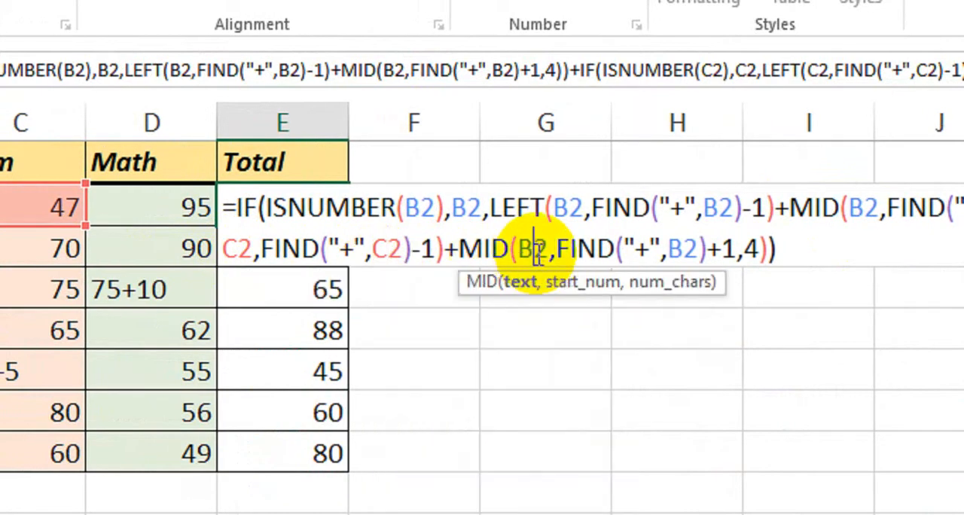
{"action": "type", "text": "C"}
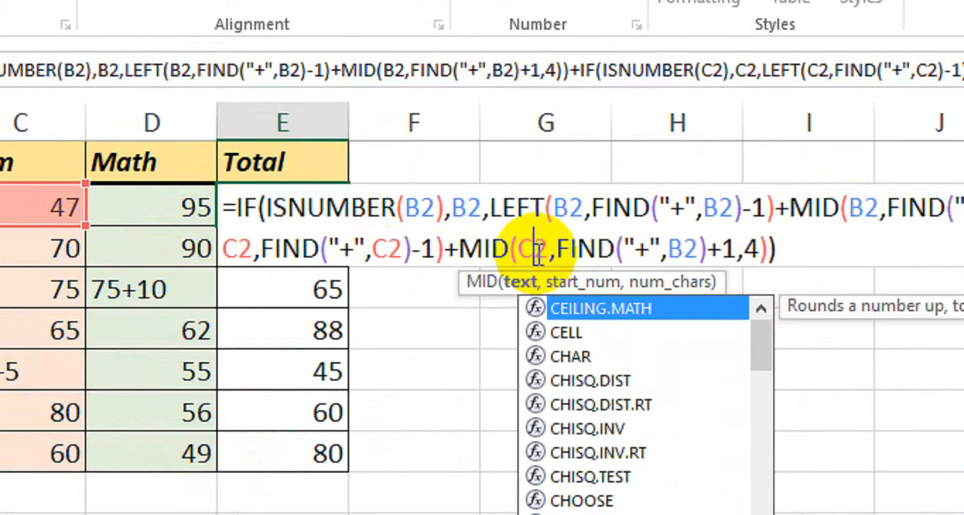
{"action": "left_click", "coordinate": [684, 251]}
{"action": "type", "text": "C"}
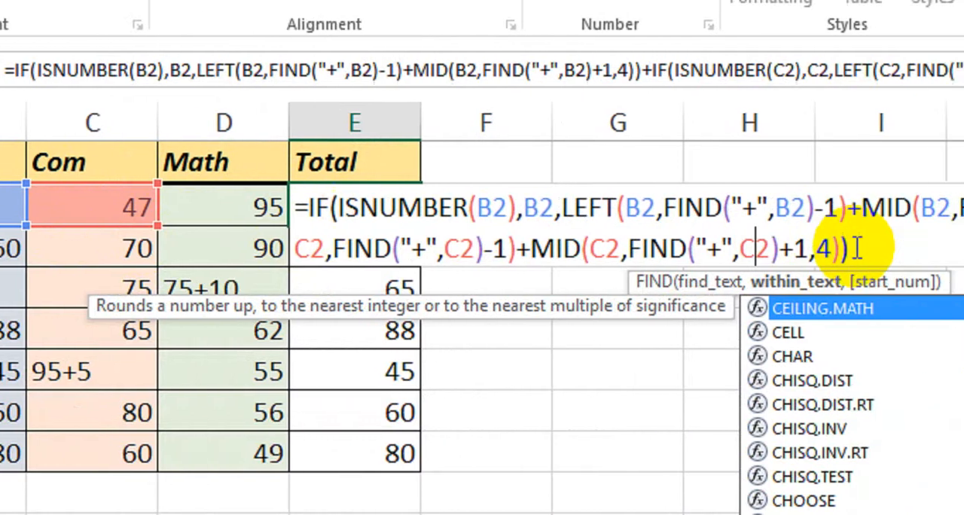
Append a plus sign and a third copy of the IF expression to the E2 formula, and set its ISNUMBER reference to D2.
{"action": "left_click", "coordinate": [857, 248]}
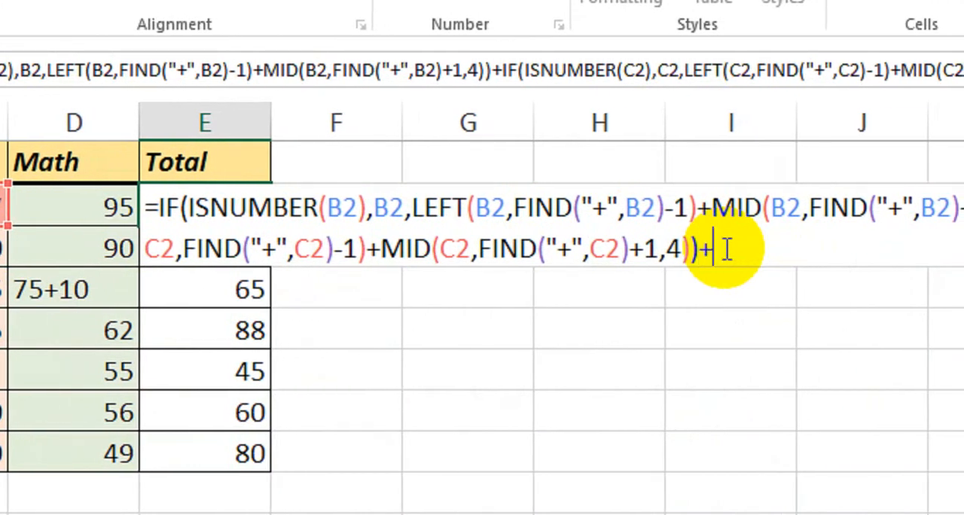
{"action": "left_click", "coordinate": [895, 248]}
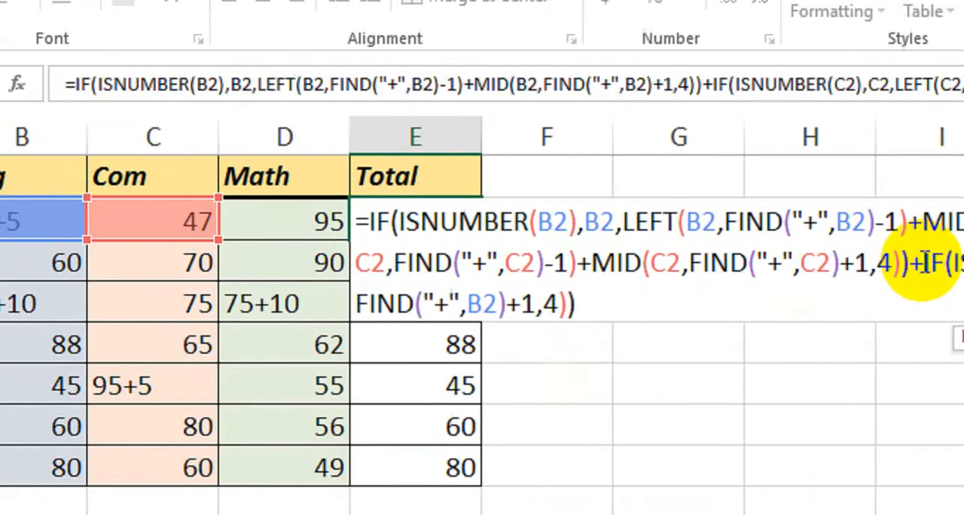
{"action": "key", "text": "BackSpace"}
{"action": "type", "text": "D"}
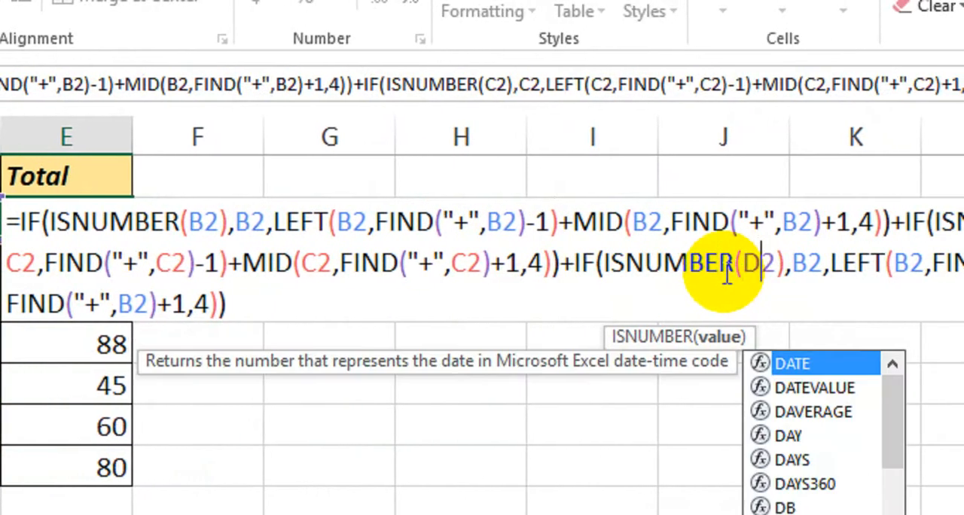
Change the LEFT reference and its nested FIND reference in the third IF to D2.
{"action": "left_click", "coordinate": [769, 265]}
{"action": "key", "text": "BackSpace"}
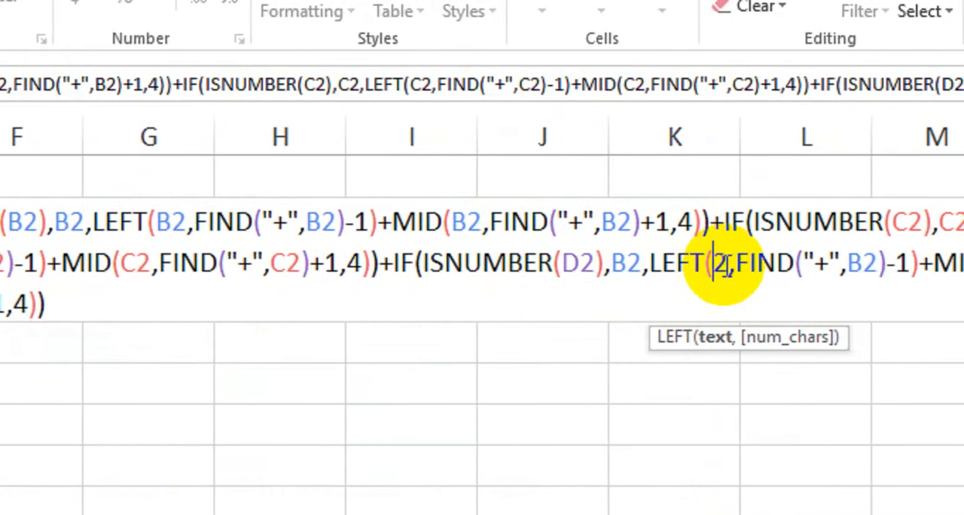
{"action": "type", "text": "D"}
{"action": "left_click", "coordinate": [784, 263]}
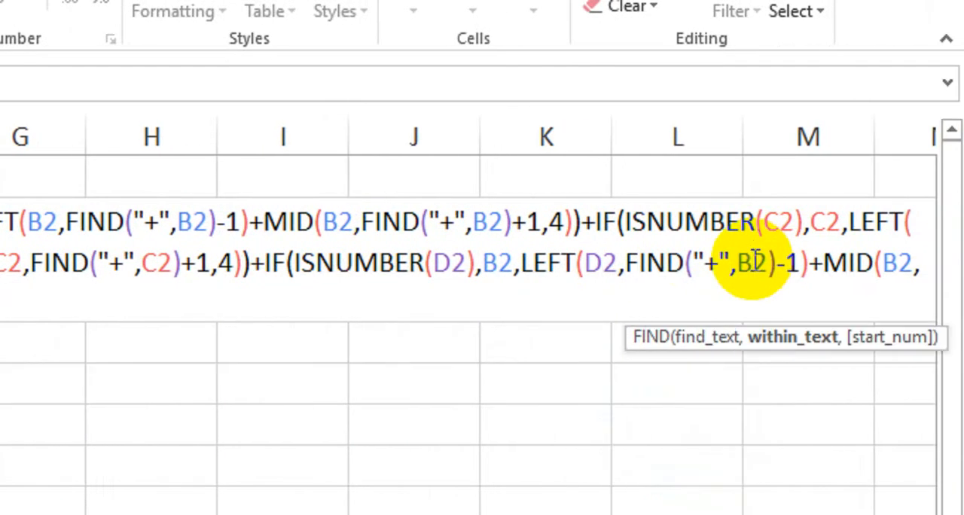
{"action": "type", "text": "D"}
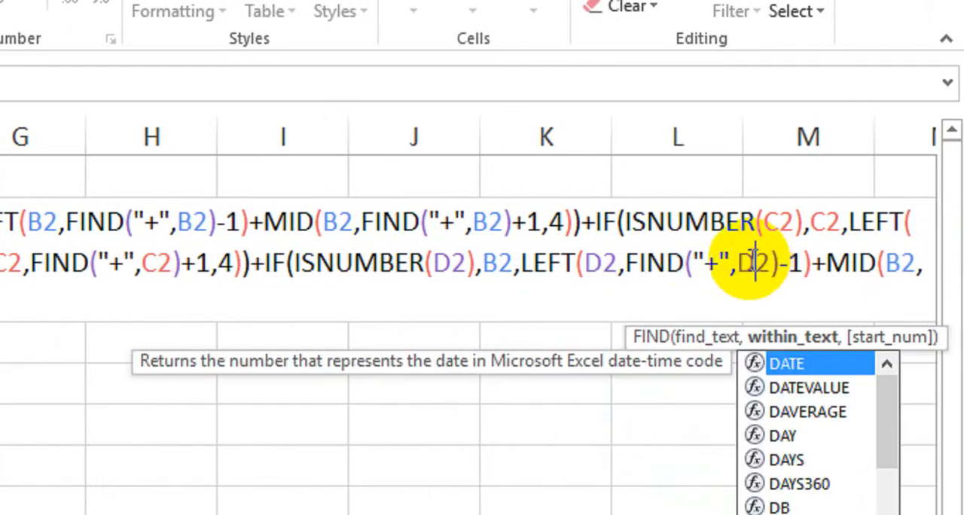
Change the MID reference and its nested FIND reference in the third IF to D2, and enter the formula.
{"action": "left_click", "coordinate": [902, 260]}
{"action": "type", "text": "D(\"+\",C2)-1)+MID("}
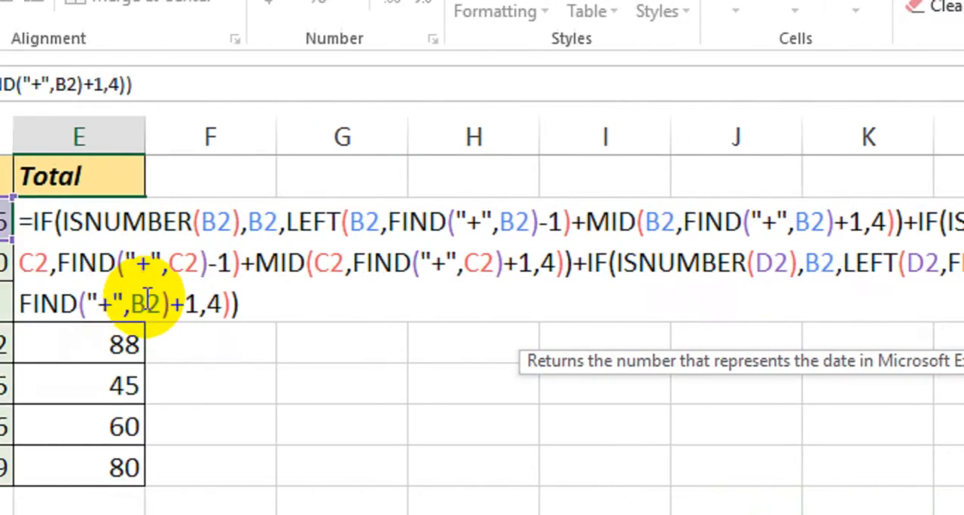
{"action": "left_click", "coordinate": [214, 301]}
{"action": "key", "text": "BackSpace"}
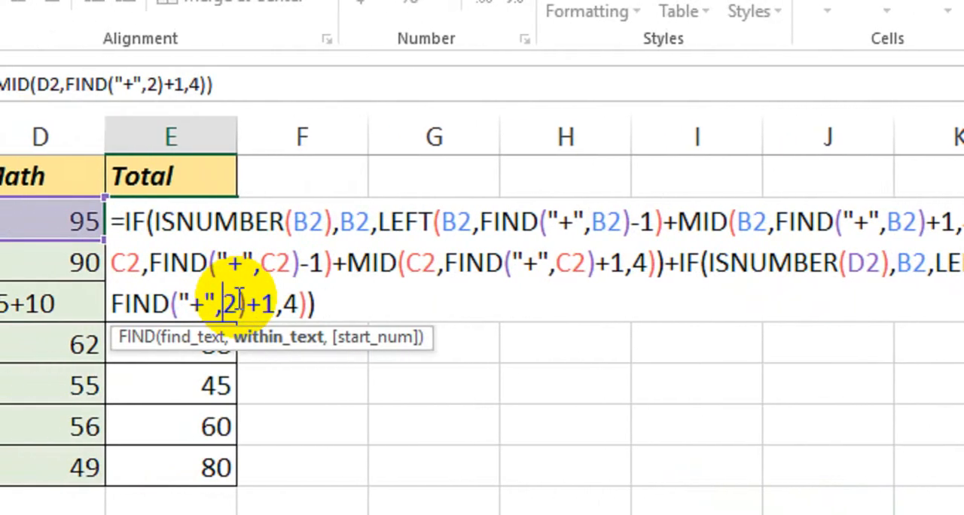
{"action": "type", "text": "D"}
{"action": "left_click", "coordinate": [331, 302]}
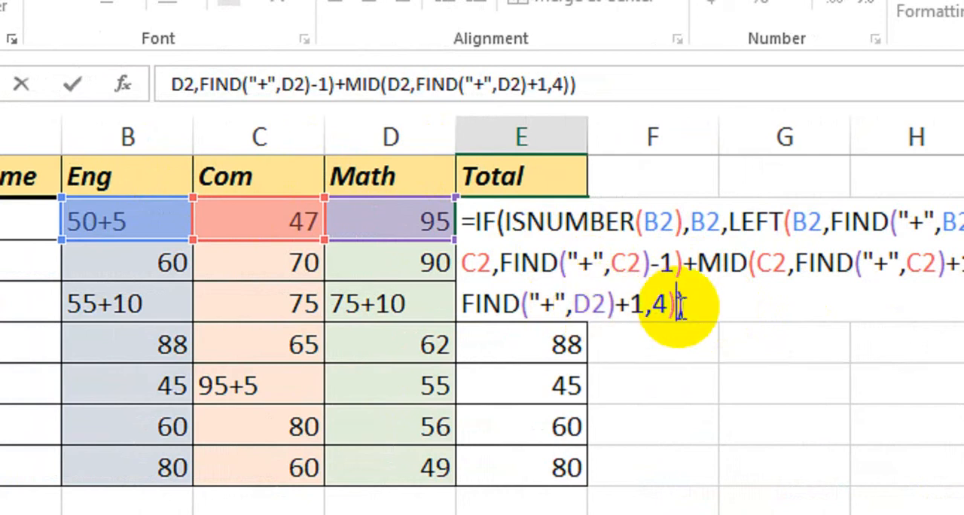
{"action": "key", "text": "Return"}
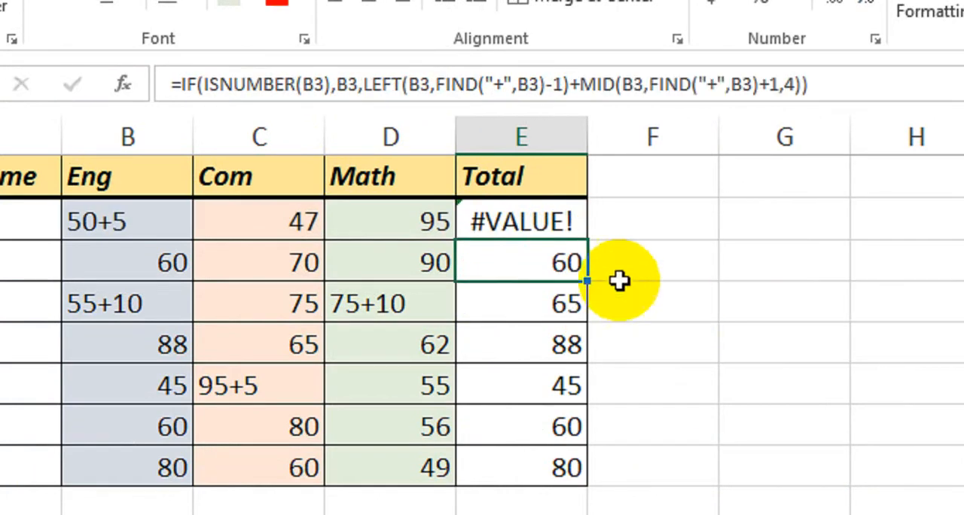
Fill the E2 formula down through E8 and reopen E2 to check its references.
{"action": "double_click", "coordinate": [539, 215]}
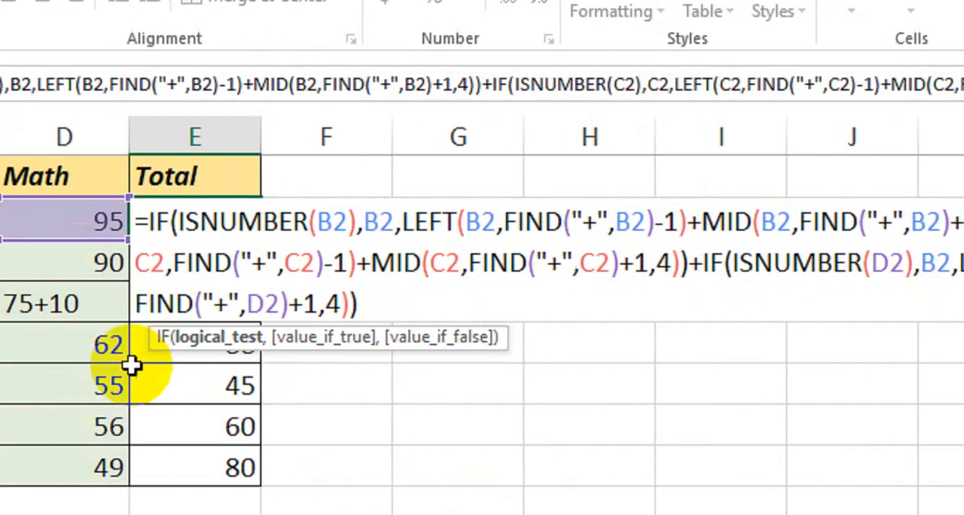
{"action": "key", "text": "Return"}
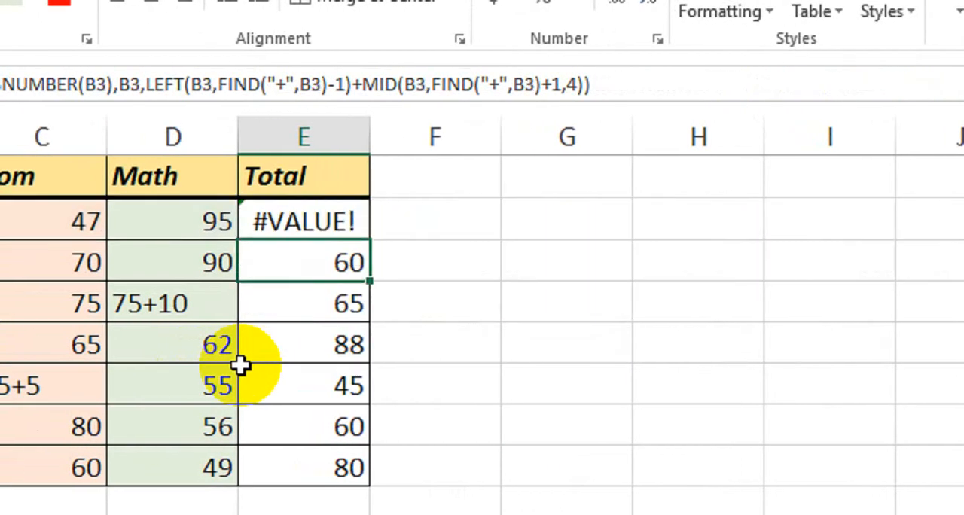
{"action": "left_click", "coordinate": [307, 222]}
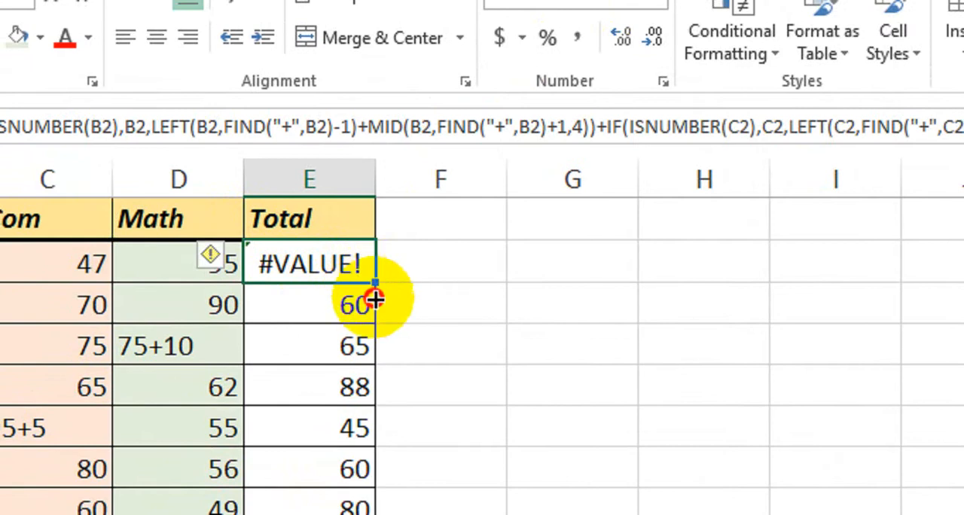
{"action": "left_click_drag", "start_coordinate": [375, 300], "coordinate": [349, 510]}
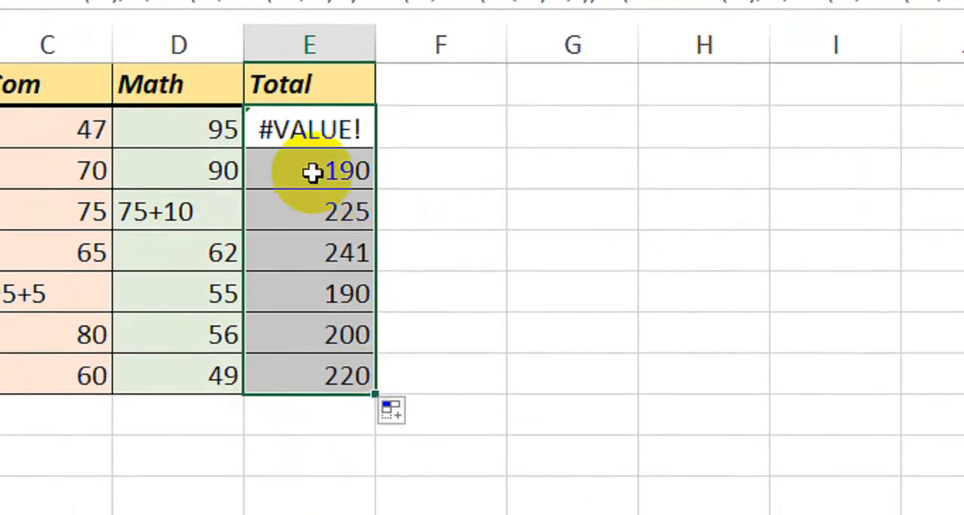
{"action": "double_click", "coordinate": [300, 131]}
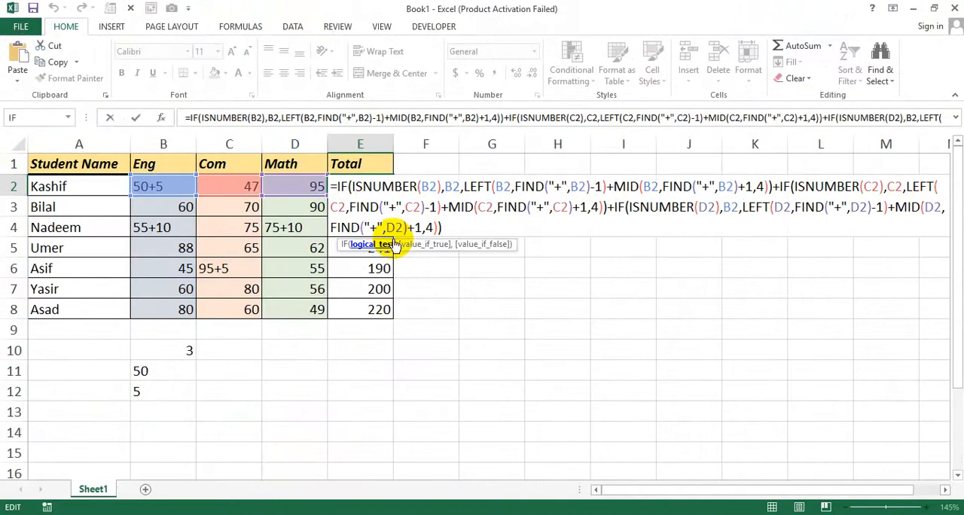
{"action": "key", "text": "Return"}
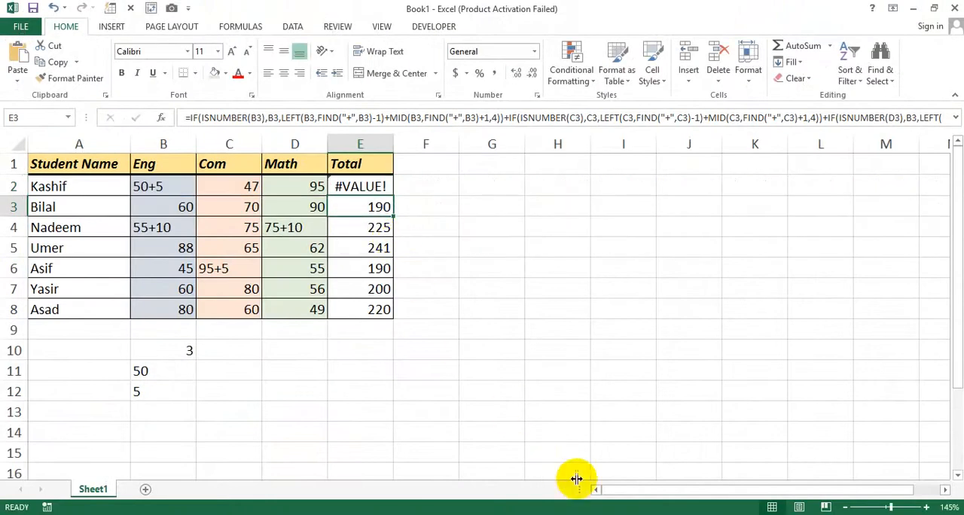
Set the value-if-true reference of the third IF in E2 to D2 and fill the formula down through E8.
{"action": "key", "text": "Up"}
{"action": "key", "text": "F2"}
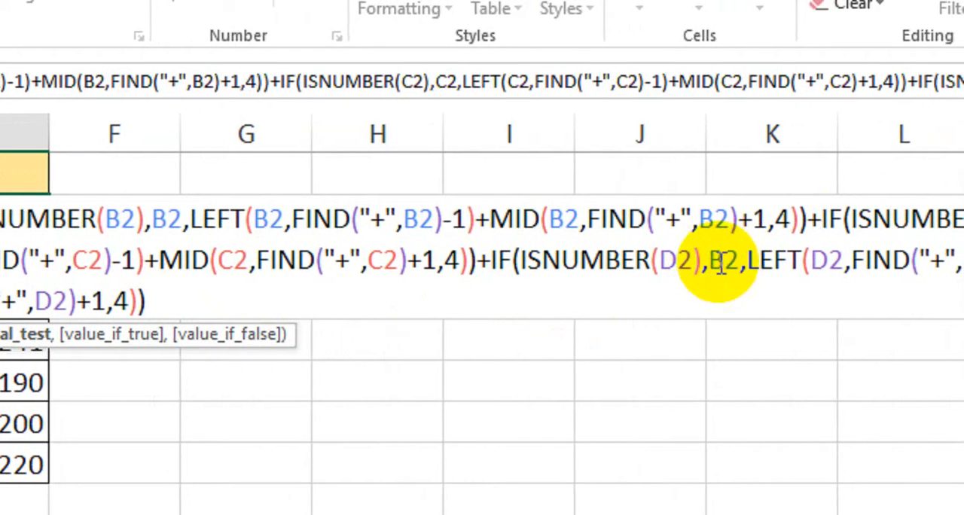
{"action": "left_click", "coordinate": [722, 264]}
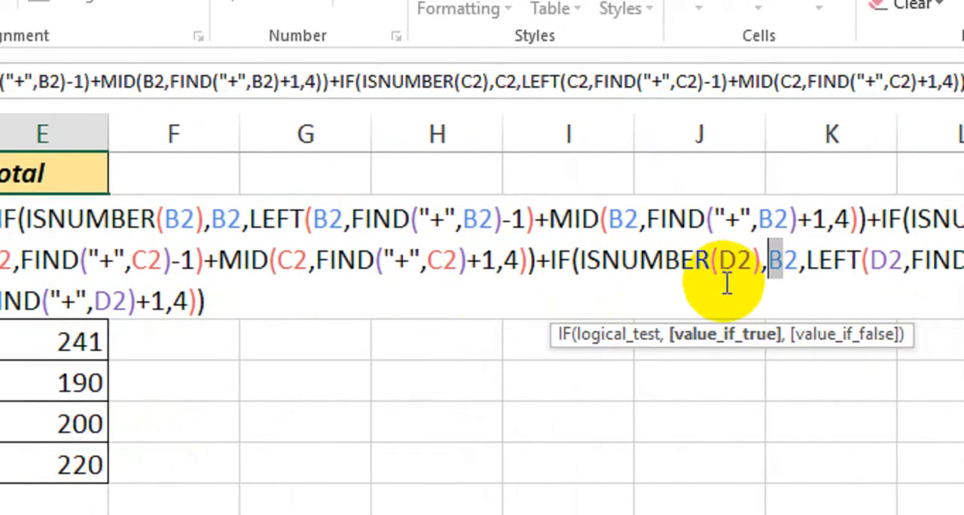
{"action": "type", "text": "D"}
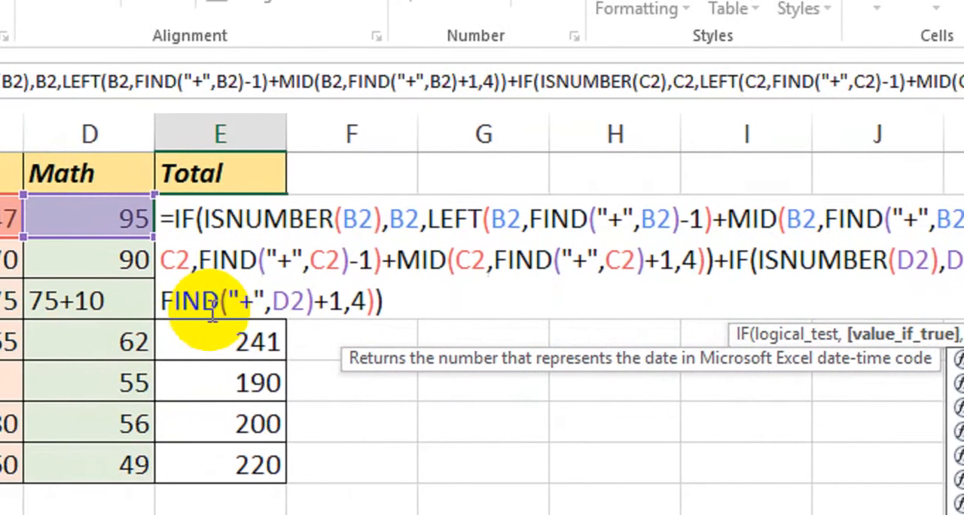
{"action": "key", "text": "Return"}
{"action": "left_click", "coordinate": [271, 226]}
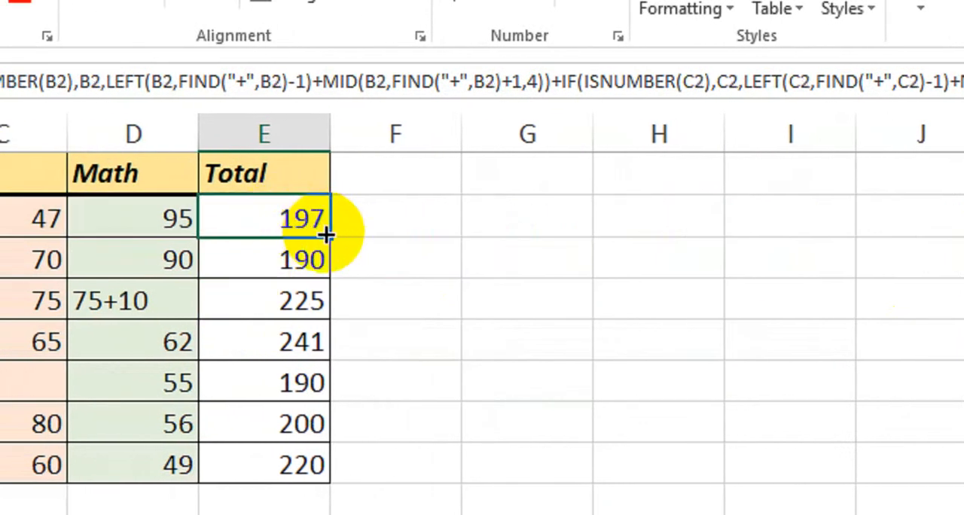
{"action": "left_click_drag", "start_coordinate": [326, 236], "coordinate": [295, 482]}
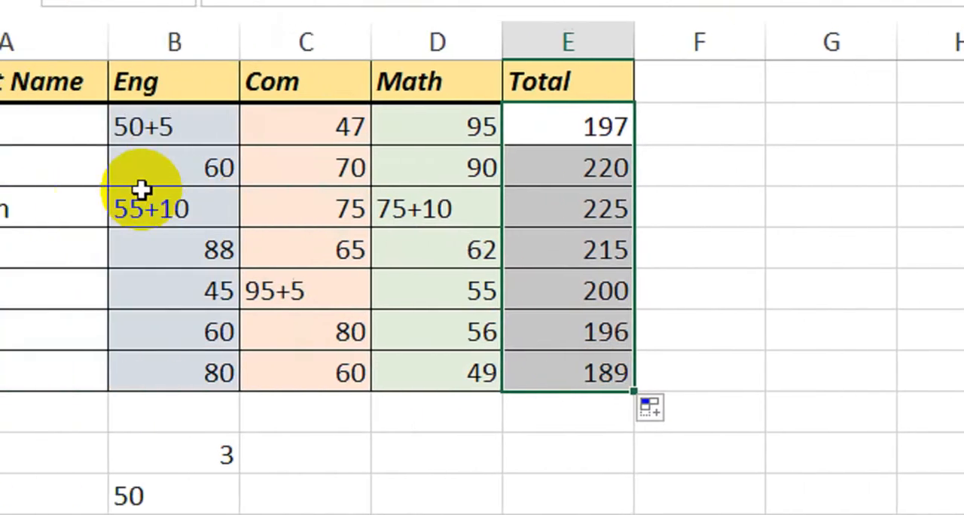
Cross-check the first student's total by entering =95+47+50+5 in G2.
{"action": "left_click", "coordinate": [226, 127]}
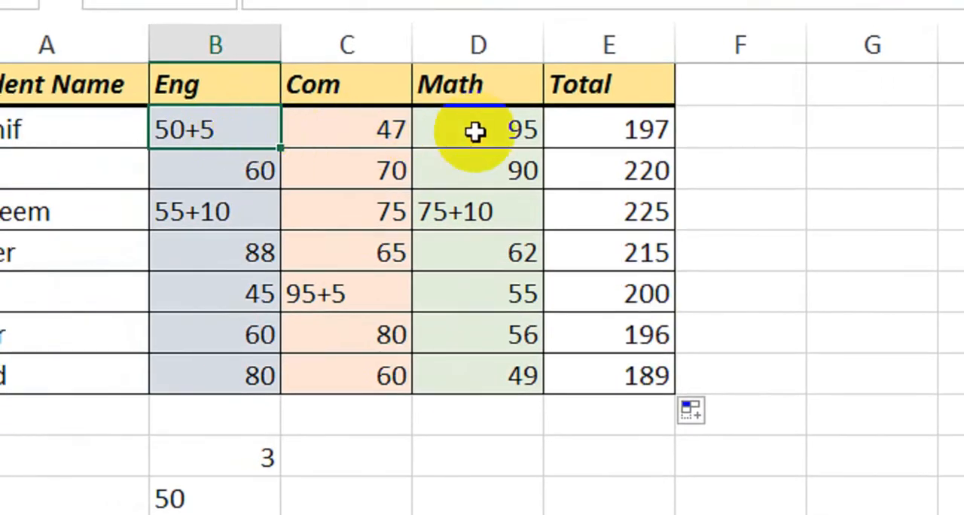
{"action": "left_click", "coordinate": [814, 140]}
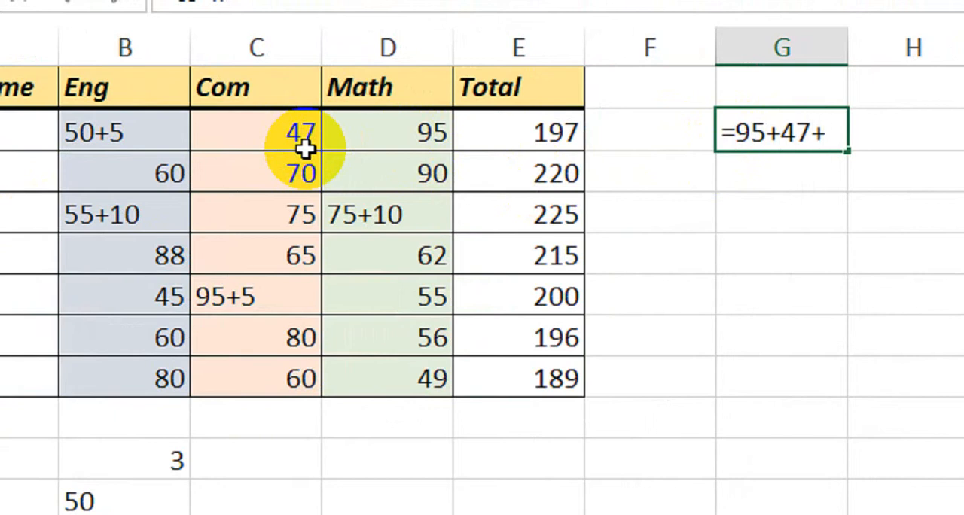
{"action": "type", "text": "50"}
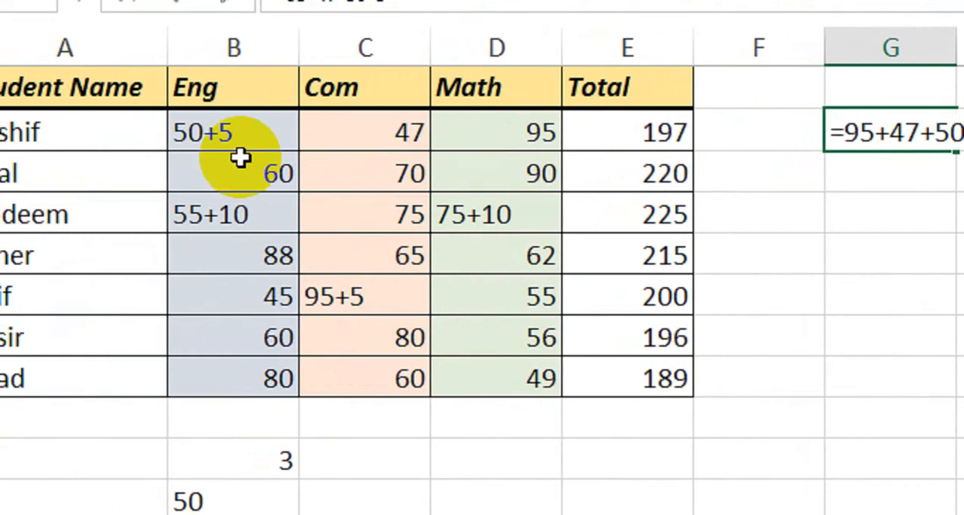
{"action": "type", "text": "+5"}
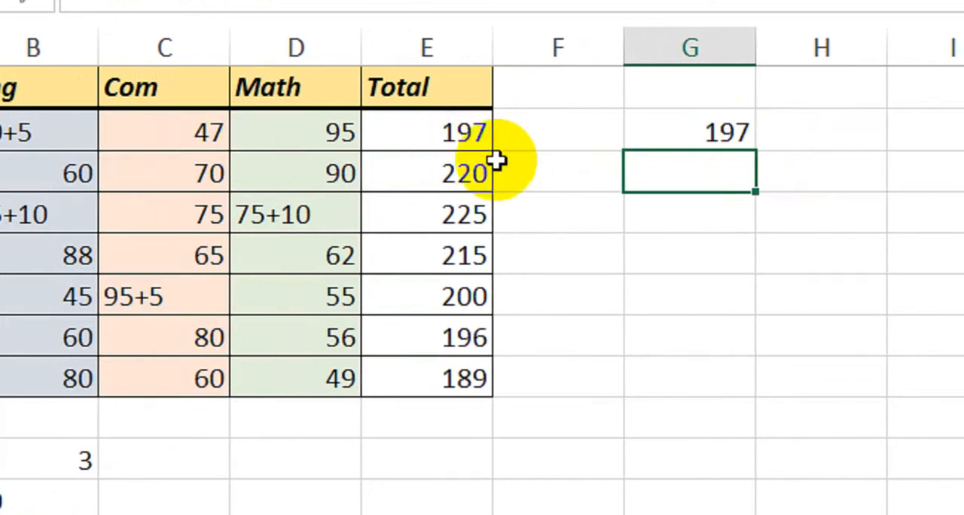
Compare the Com and Math marks in rows 3 and 4 with the totals in column E.
{"action": "left_click", "coordinate": [162, 173]}
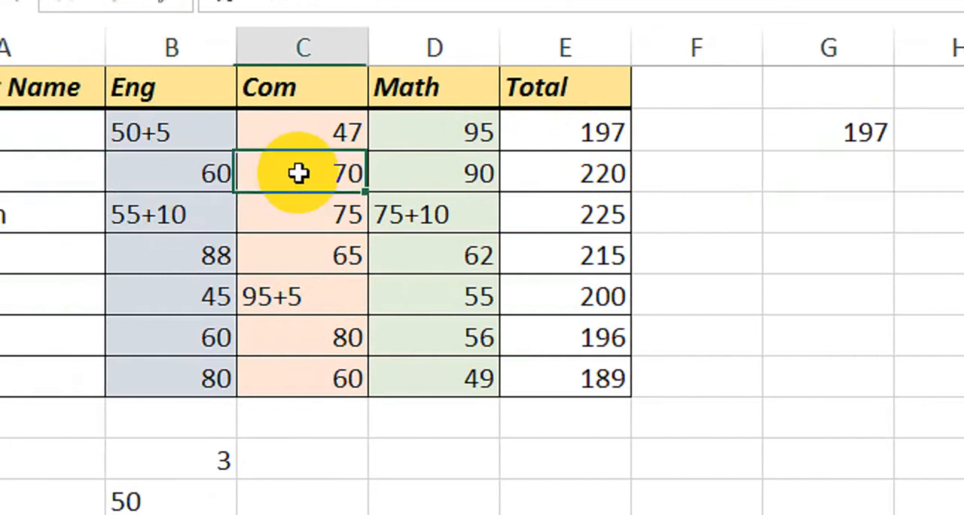
{"action": "left_click", "coordinate": [468, 173]}
{"action": "left_click", "coordinate": [528, 184]}
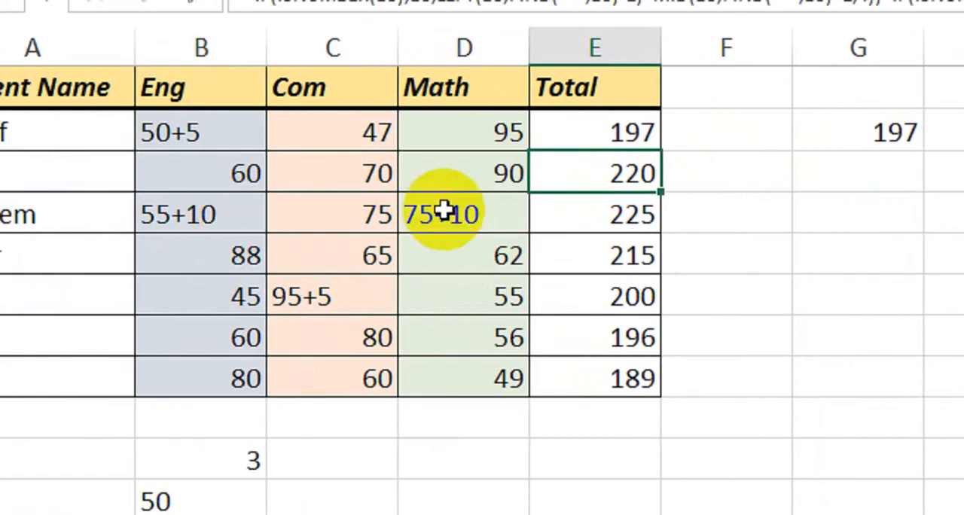
{"action": "left_click", "coordinate": [456, 216]}
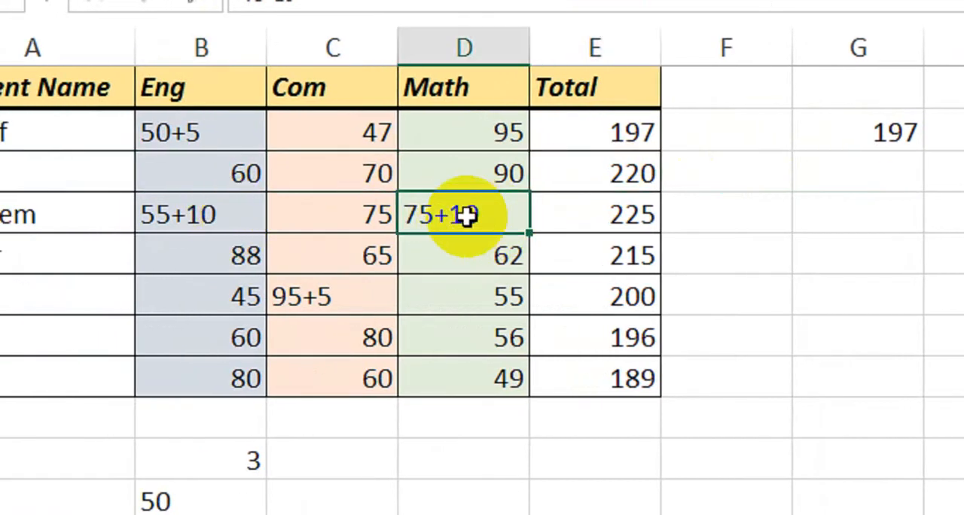
{"action": "left_click", "coordinate": [362, 218]}
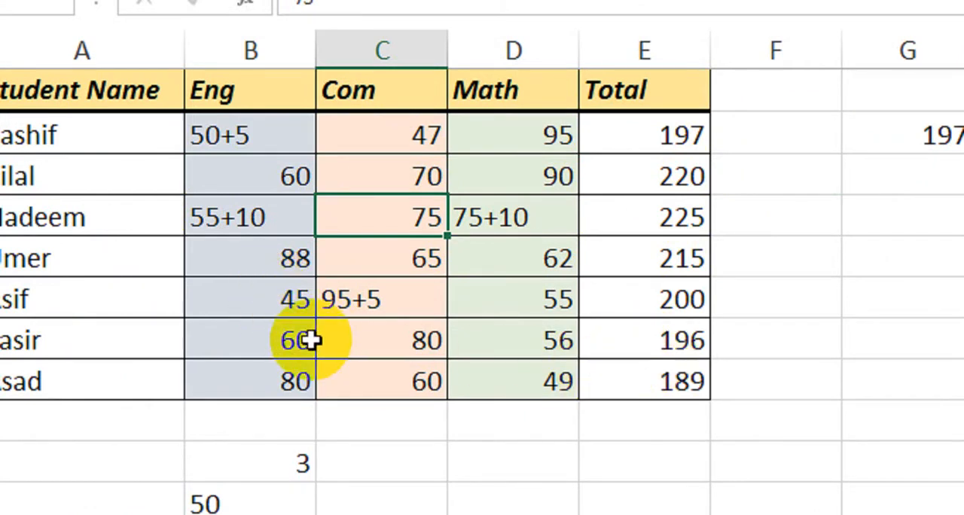
Open the Eng mark in B7 for editing.
{"action": "double_click", "coordinate": [312, 340]}
{"action": "double_click", "coordinate": [303, 340]}
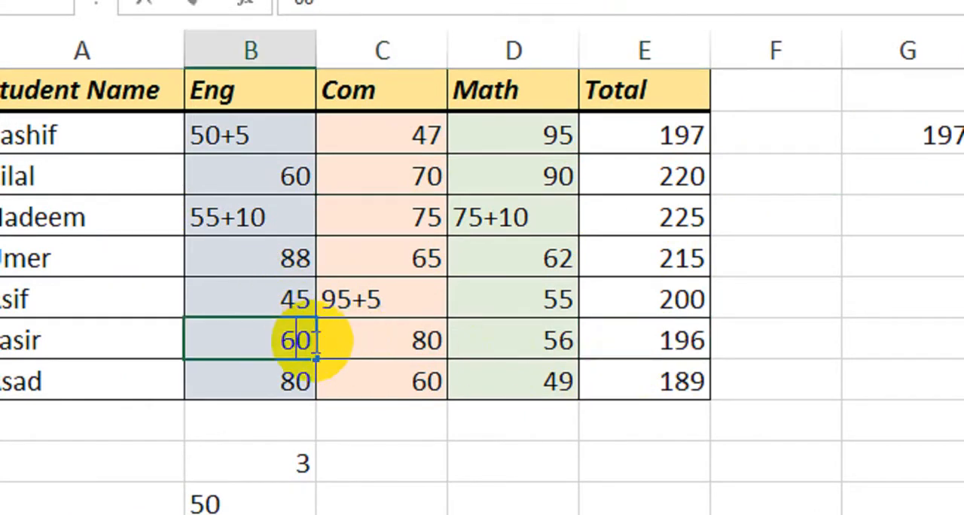
{"action": "key", "text": "Escape"}
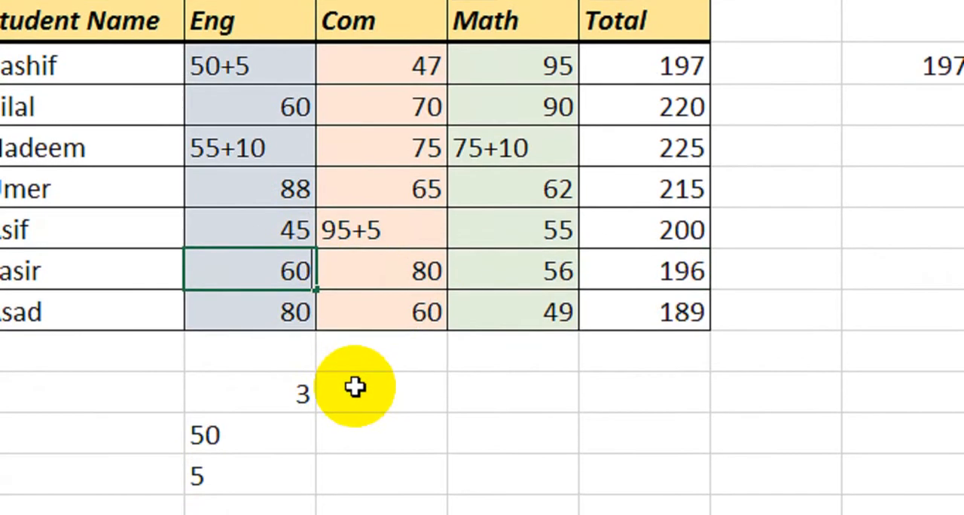